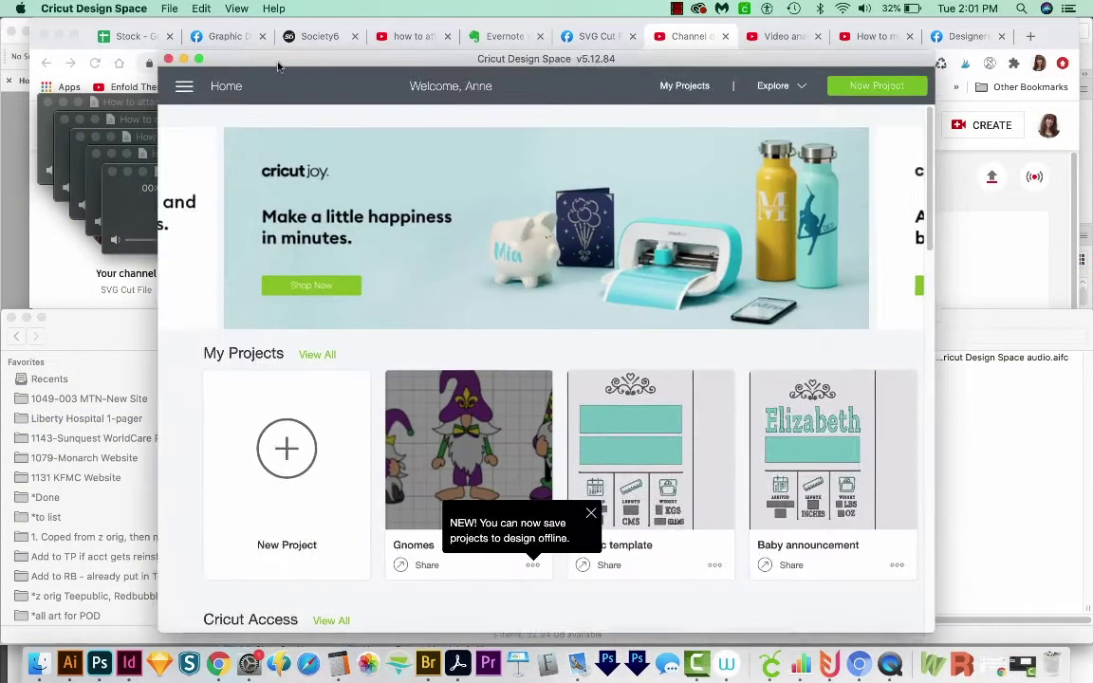
# Move the Cricut Design Space window into place on screen
pyautogui.moveTo(569, 41); pyautogui.dragTo(418, 26)
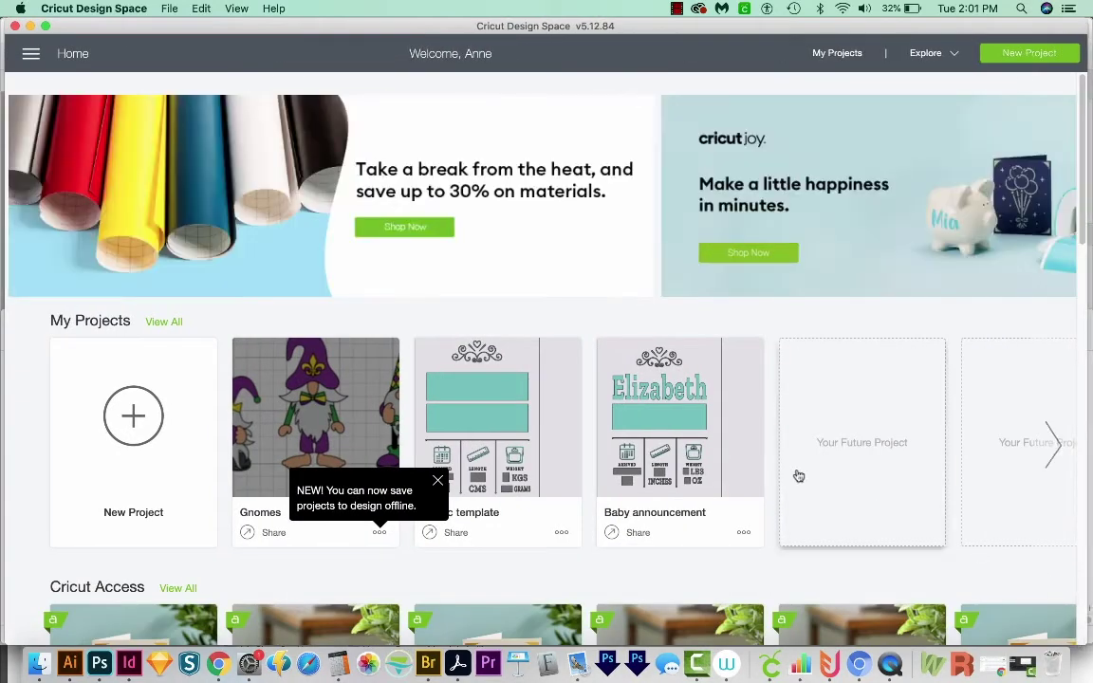
# Start a blank project and add a text box reading 'Hello'
pyautogui.click(142, 422)
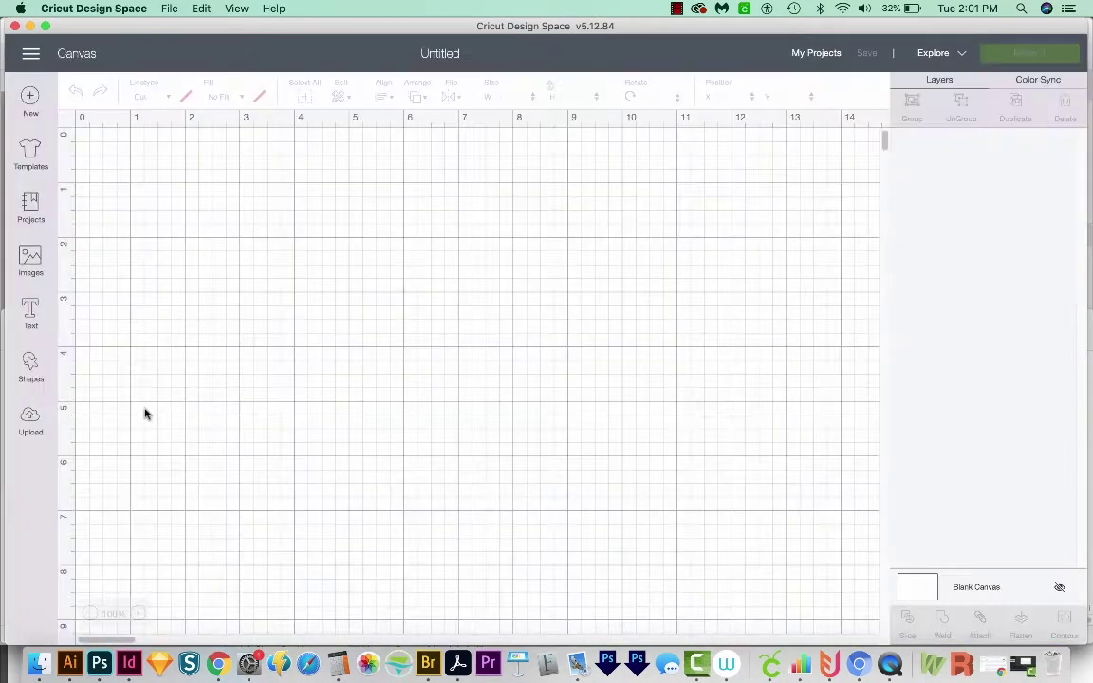
pyautogui.click(29, 313)
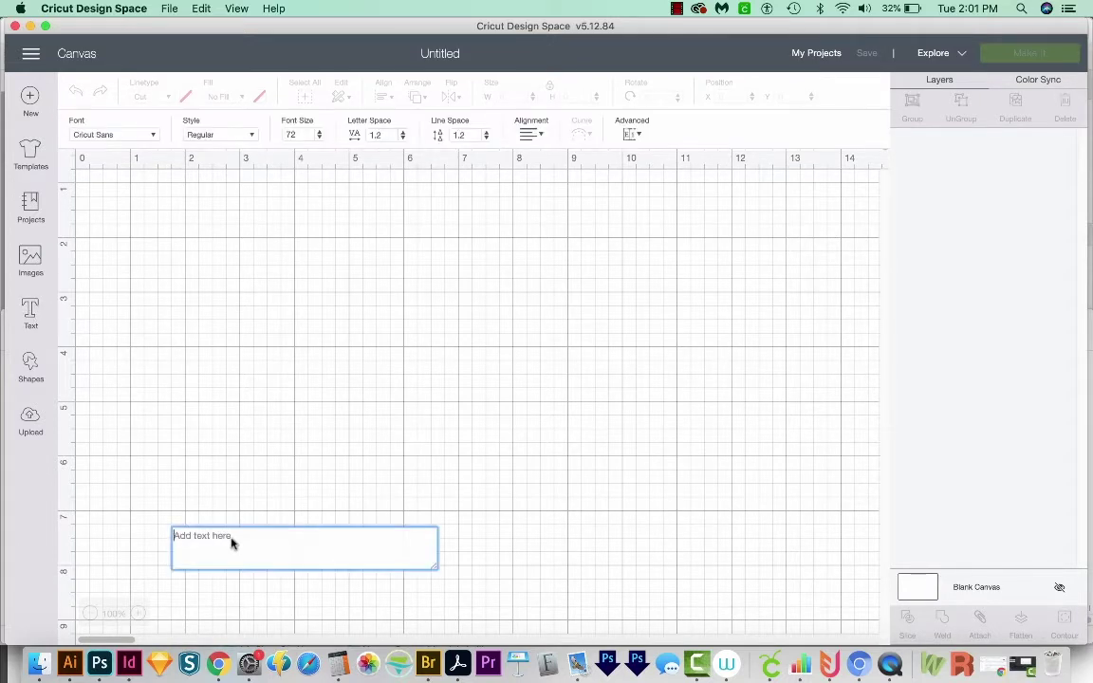
pyautogui.write('Hello')
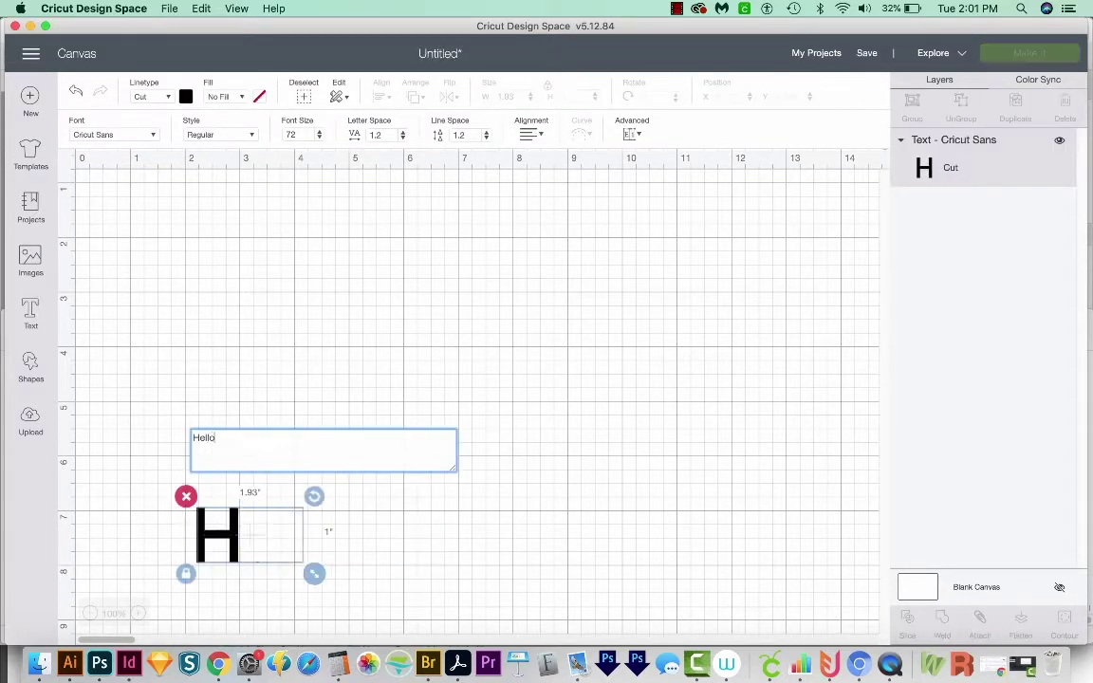
# Move Hello to the top-left, enlarge it to about 6.2 inches wide, and select its text
pyautogui.moveTo(286, 546); pyautogui.dragTo(219, 246)
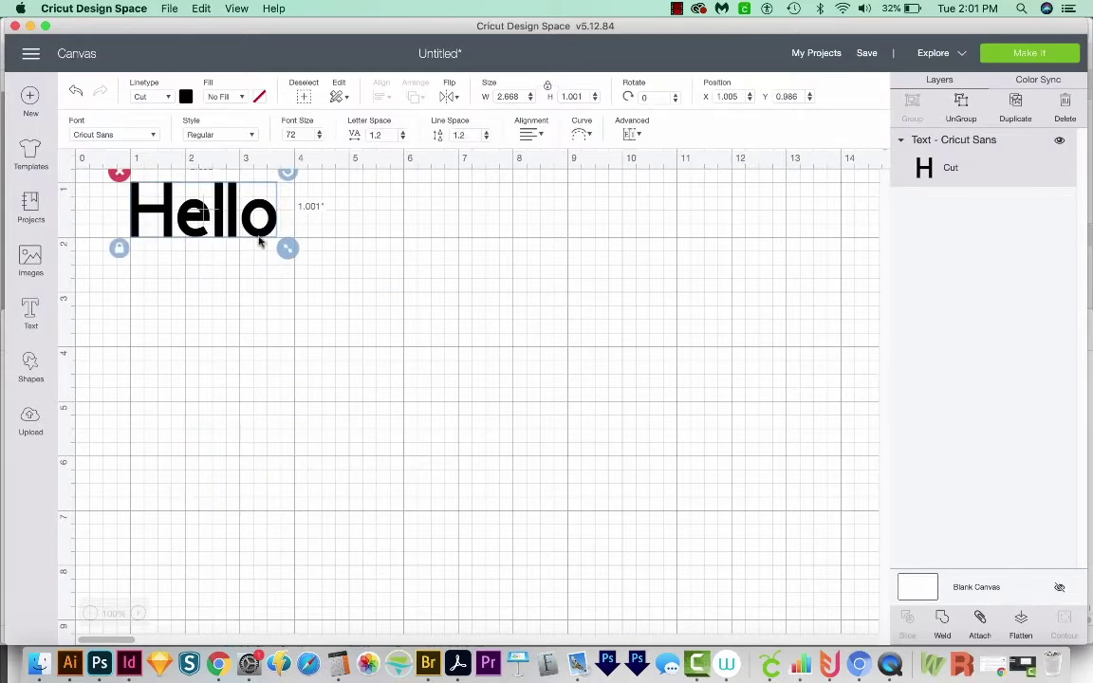
pyautogui.moveTo(286, 275); pyautogui.dragTo(479, 422)
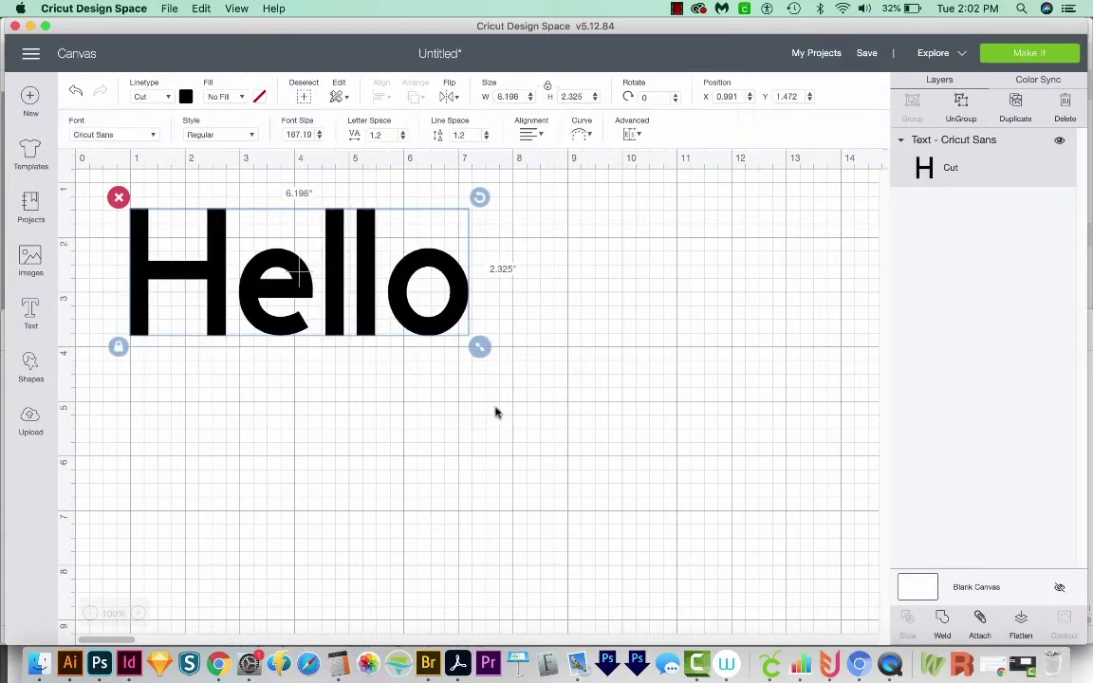
pyautogui.doubleClick(365, 315)
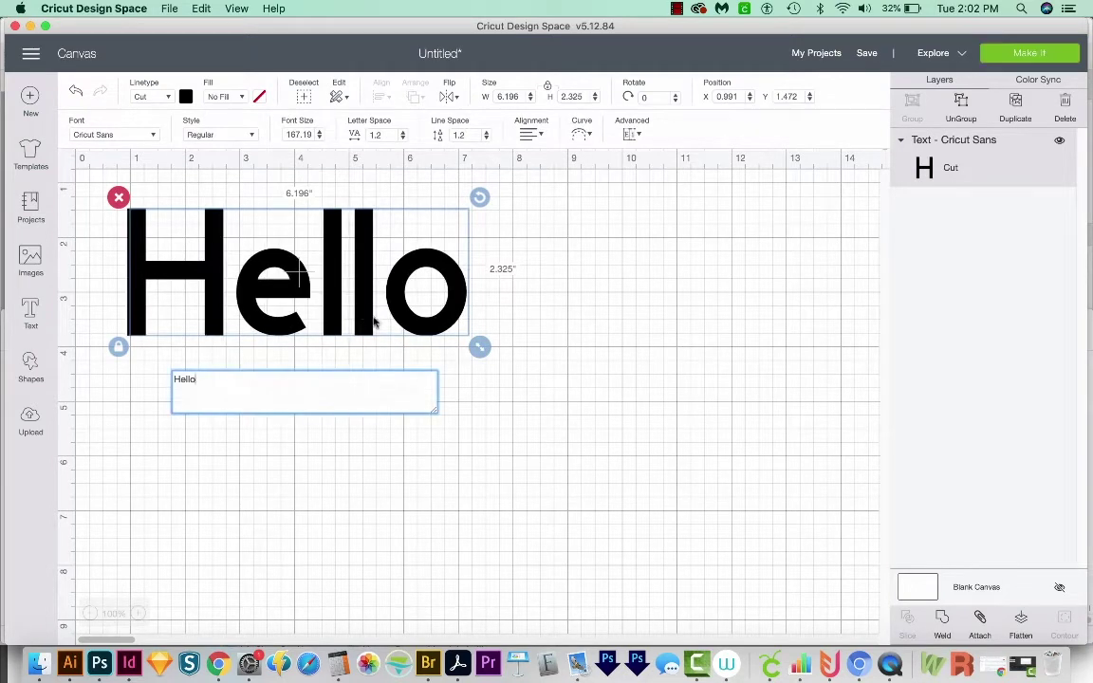
pyautogui.moveTo(215, 383); pyautogui.dragTo(163, 378)
# Set Hello in the Angel Heart font from the System fonts list
pyautogui.click(129, 128)
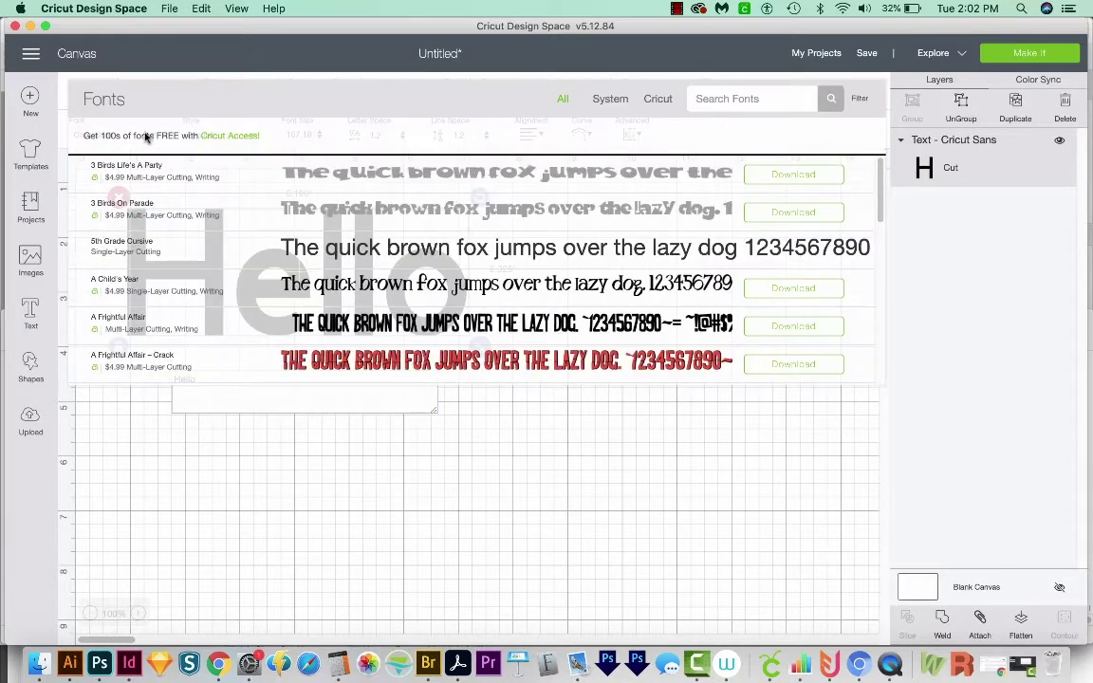
pyautogui.click(608, 102)
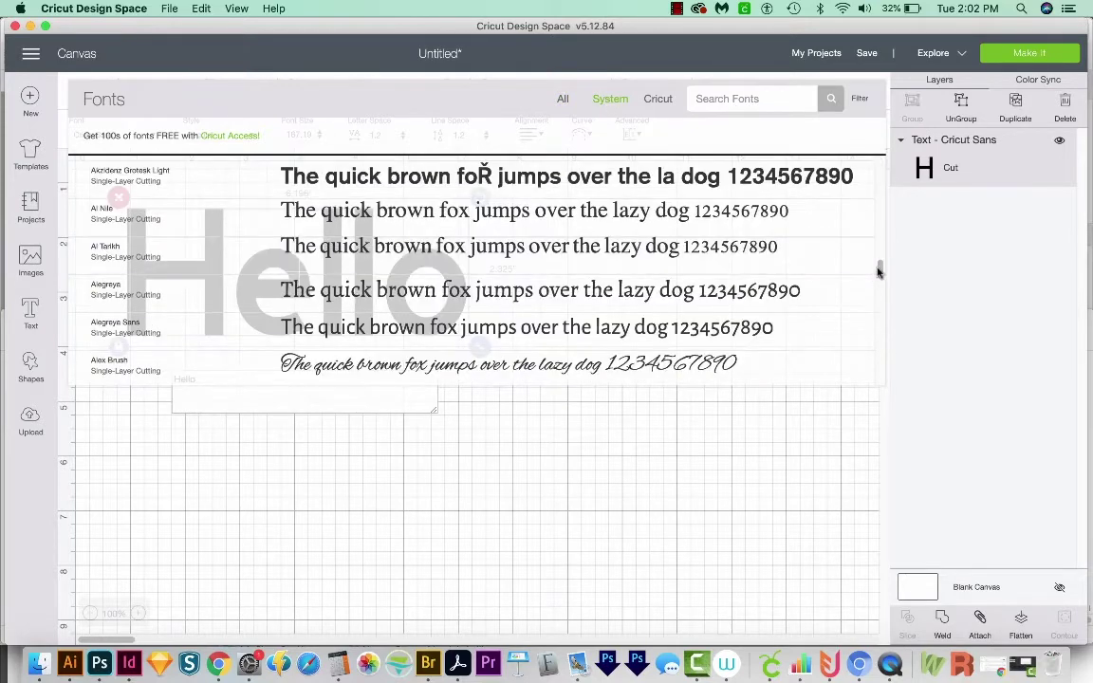
pyautogui.scroll(-3, 874, 275)
pyautogui.scroll(-3, 873, 275)
pyautogui.scroll(-3, 664, 313)
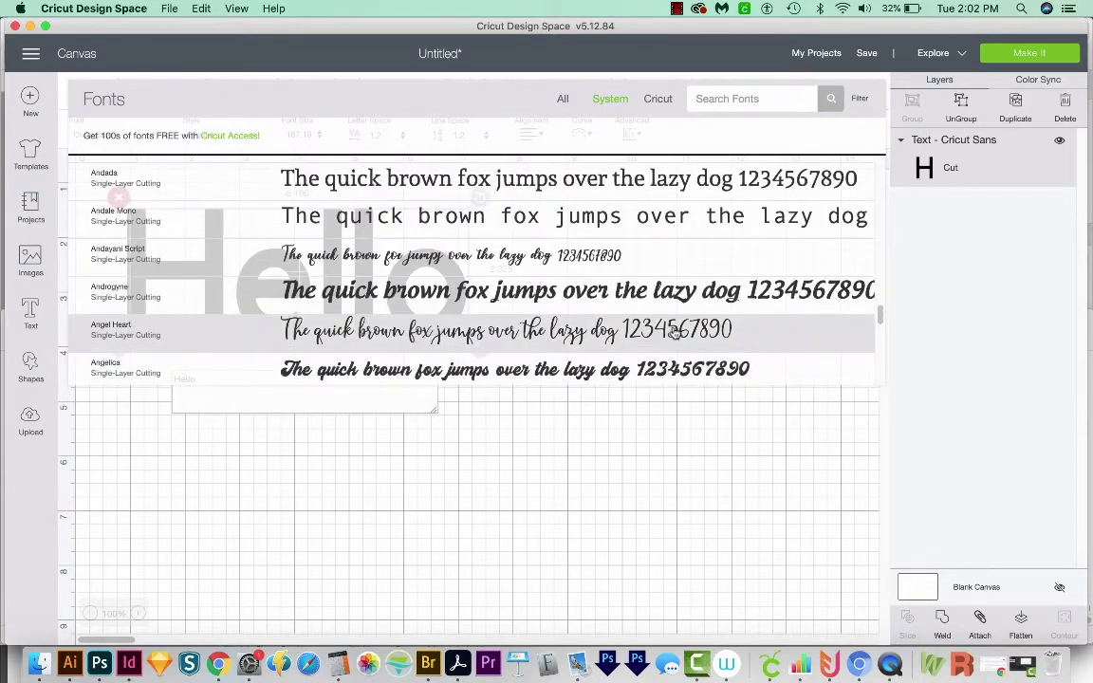
pyautogui.click(455, 339)
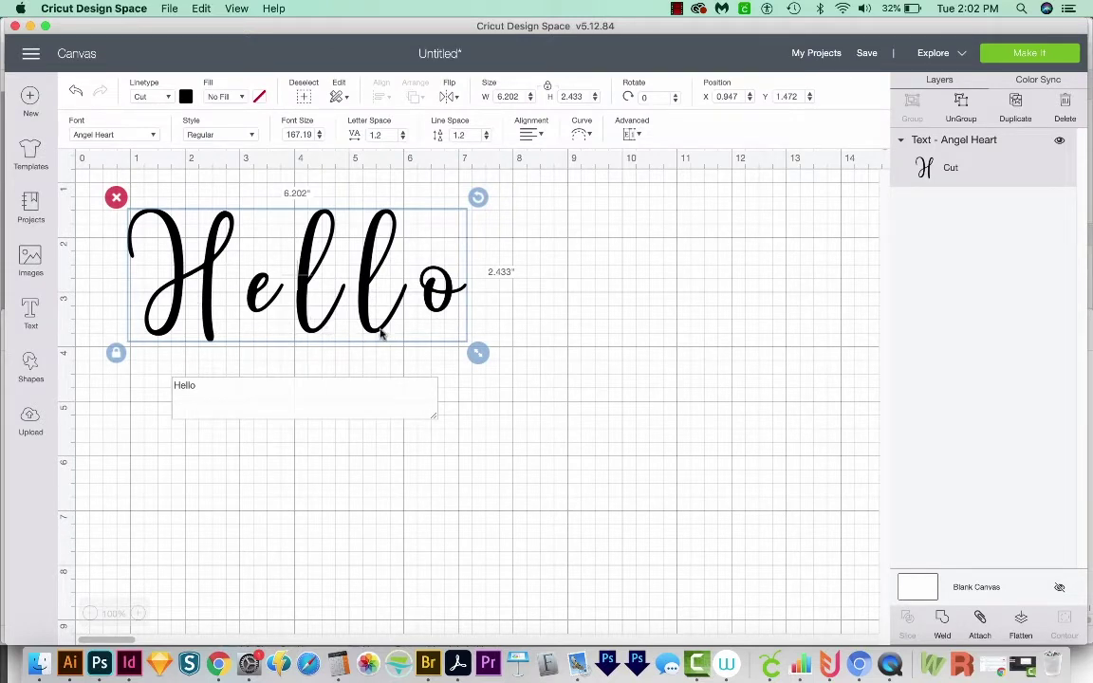
# Tighten Hello's letter spacing to -0.6 and enlarge it to about 5.6 inches wide
pyautogui.click(403, 138)
pyautogui.click(403, 138)
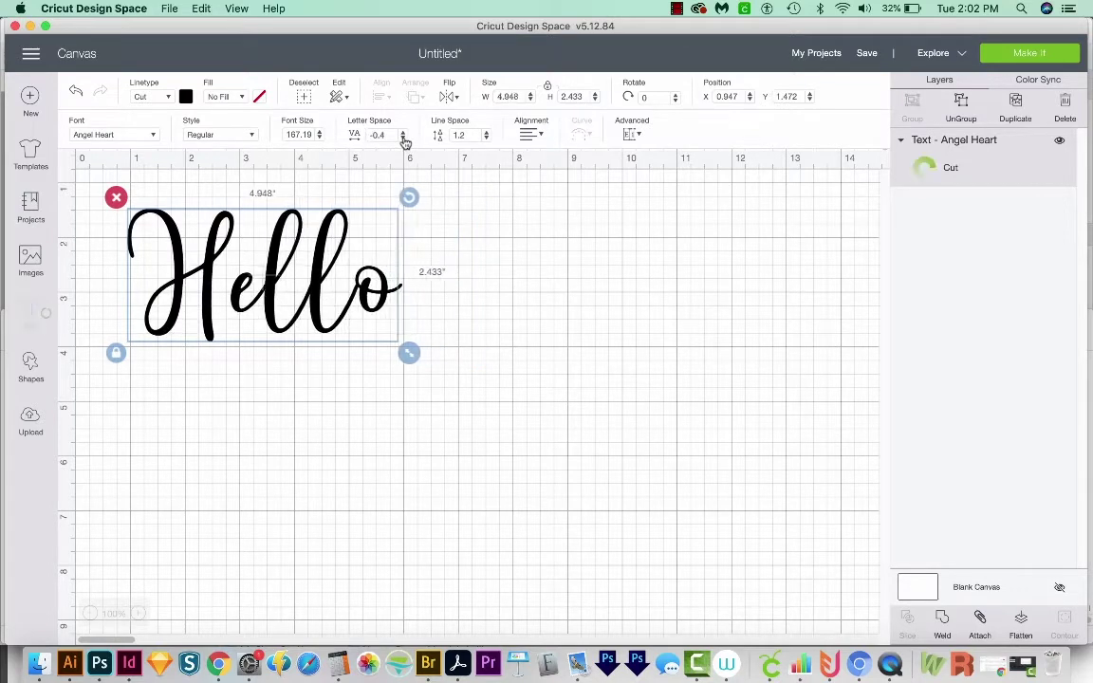
pyautogui.click(402, 138)
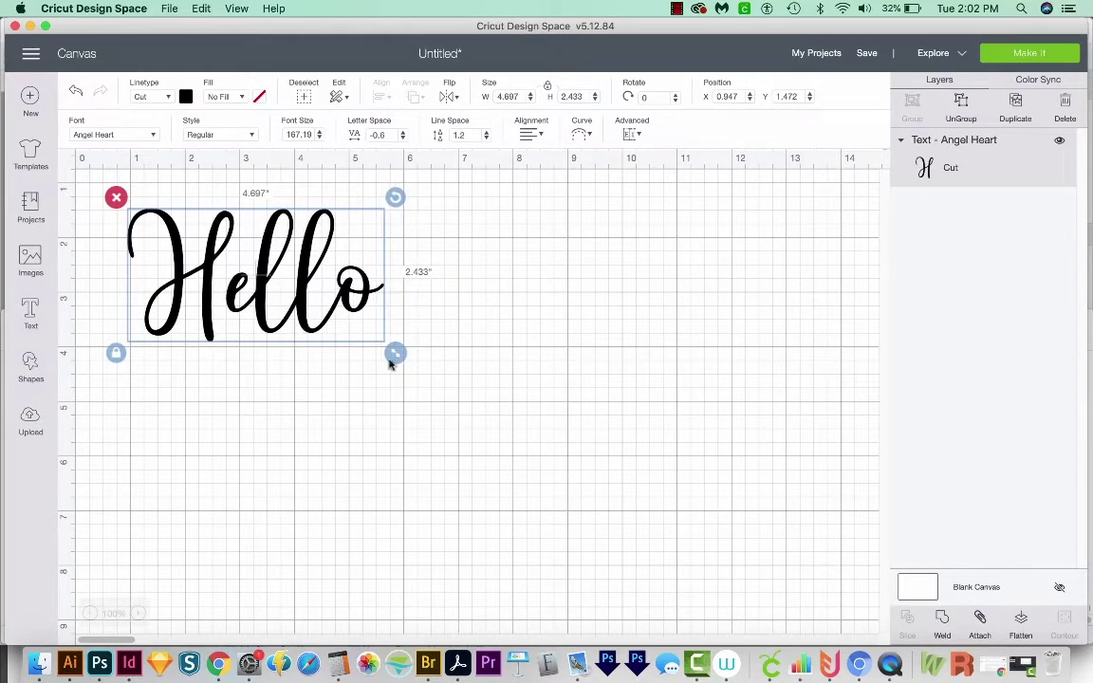
pyautogui.moveTo(397, 357); pyautogui.dragTo(445, 361)
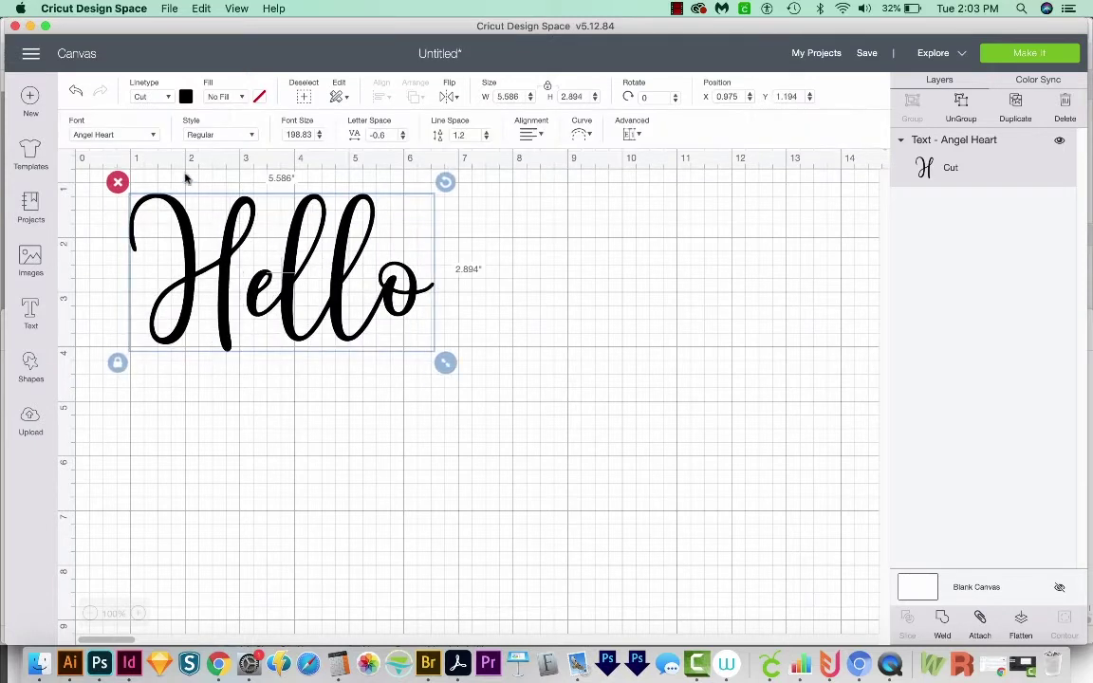
# Color Hello light purple from the colour palette
pyautogui.click(185, 98)
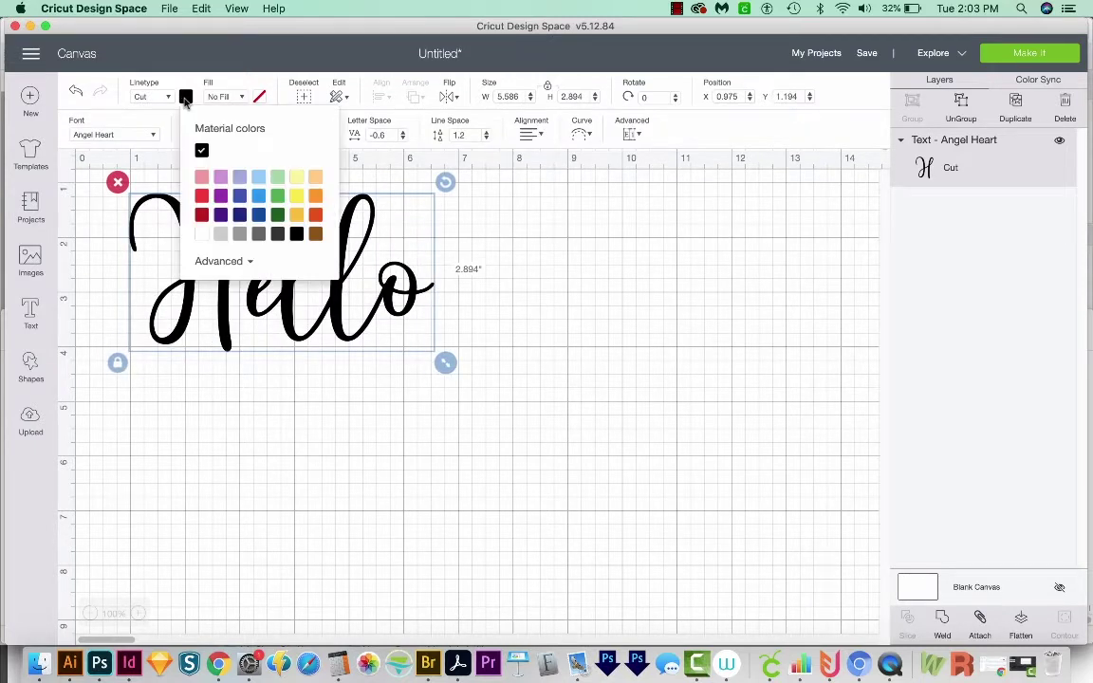
pyautogui.click(239, 178)
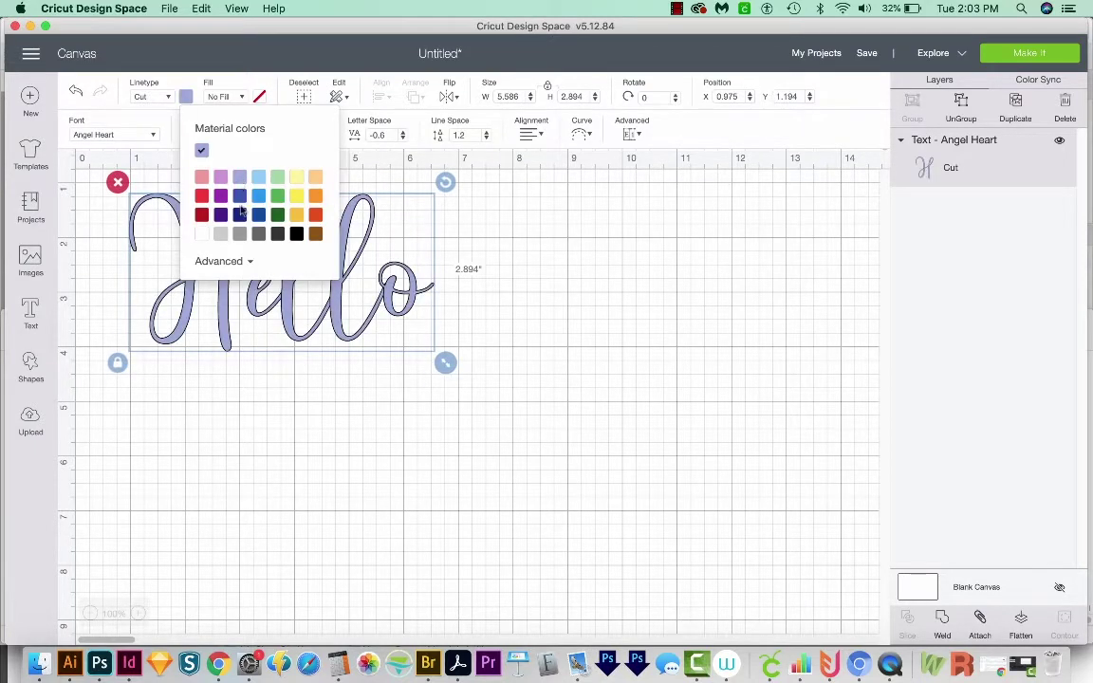
pyautogui.click(295, 356)
# Enlarge Hello to nearly 10 inches wide and nudge it into position
pyautogui.click(361, 305)
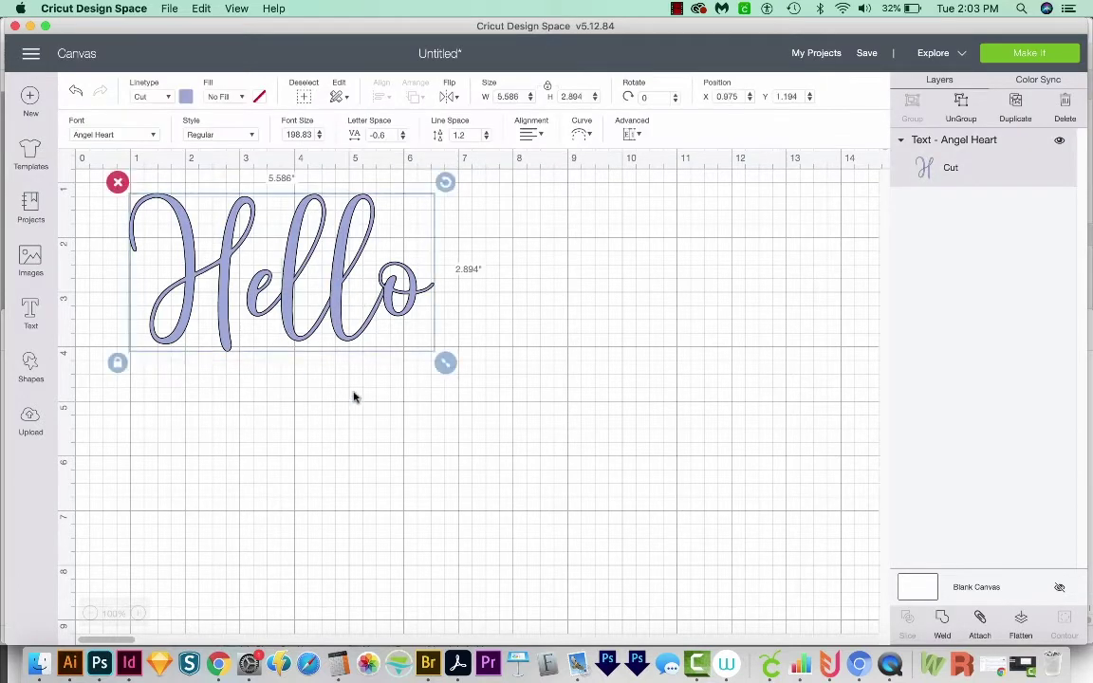
pyautogui.moveTo(445, 362); pyautogui.dragTo(673, 481)
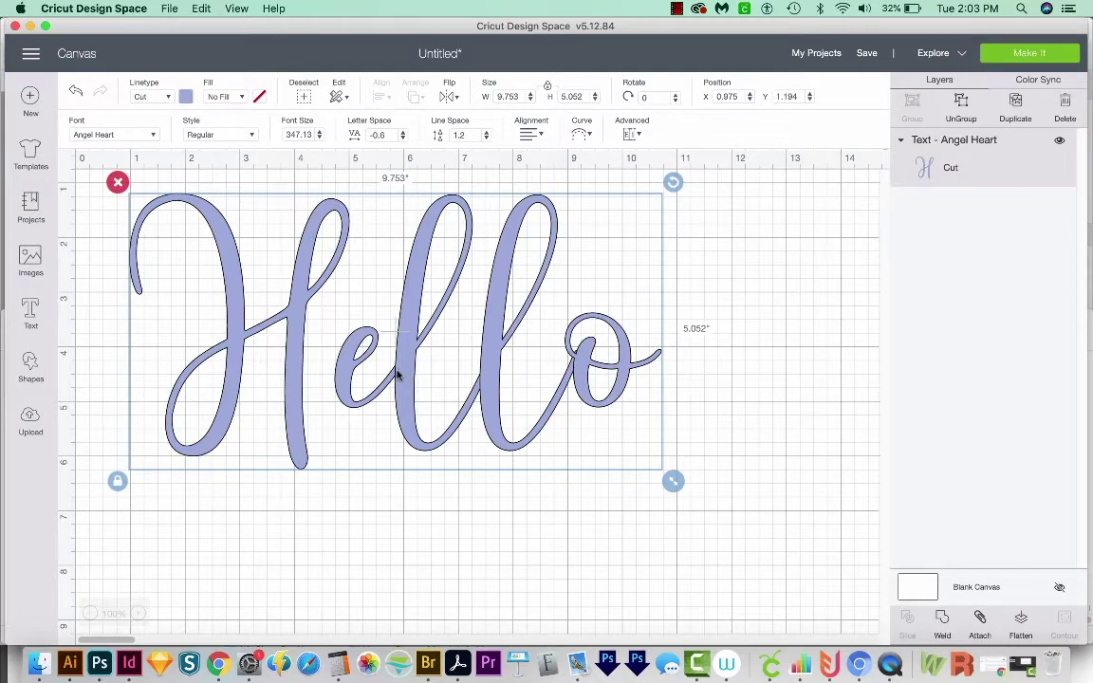
pyautogui.moveTo(396, 374); pyautogui.dragTo(397, 369)
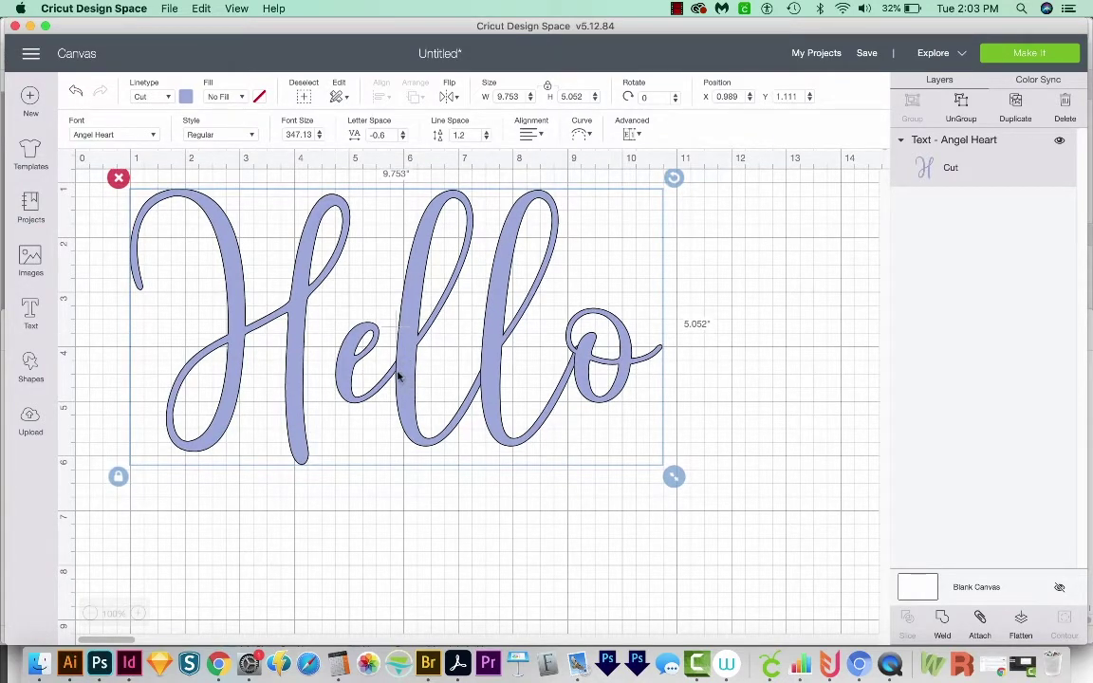
pyautogui.moveTo(405, 384); pyautogui.dragTo(389, 372)
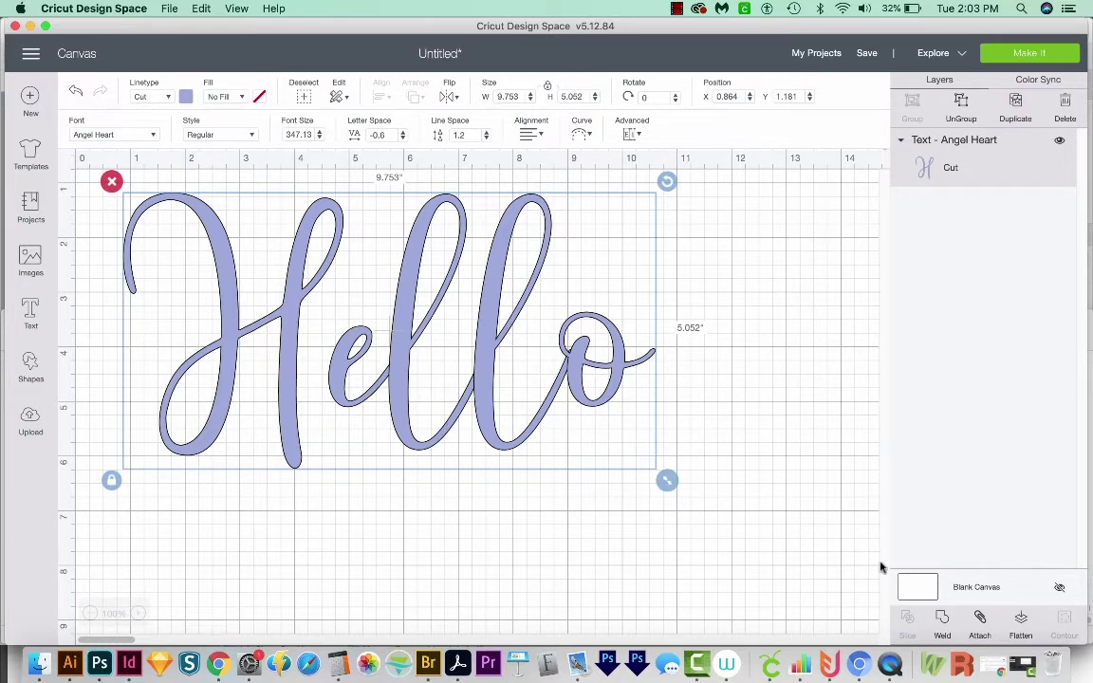
# Weld Hello into one shape, shrink it to about 6.3 inches, and move it top-left
pyautogui.click(943, 622)
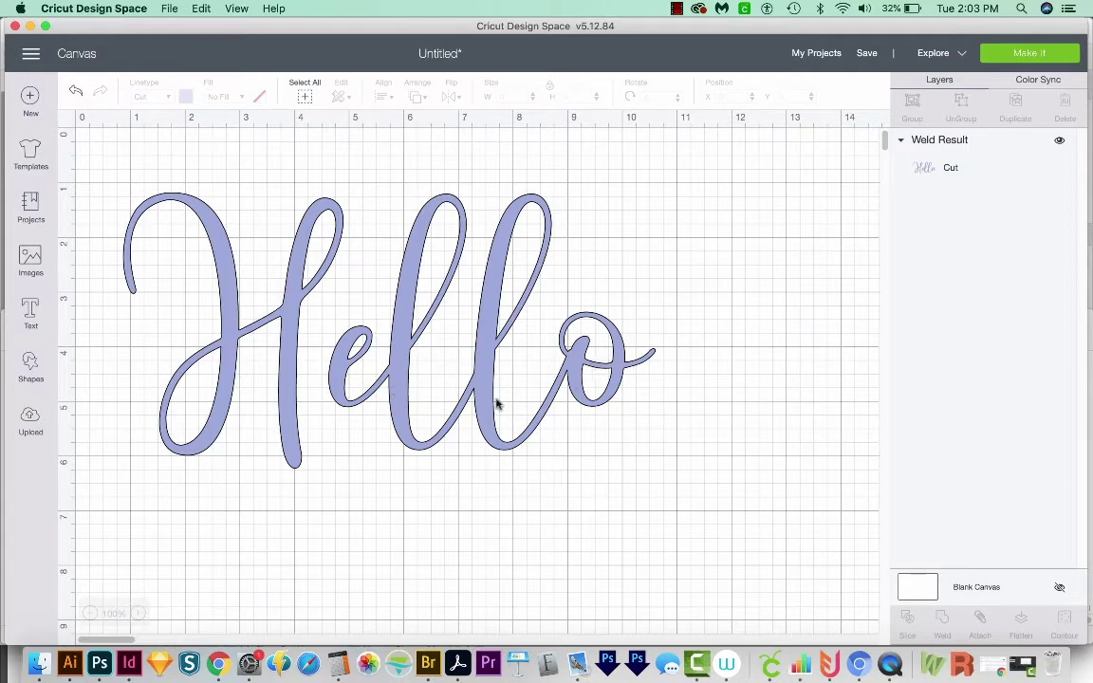
pyautogui.click(475, 377)
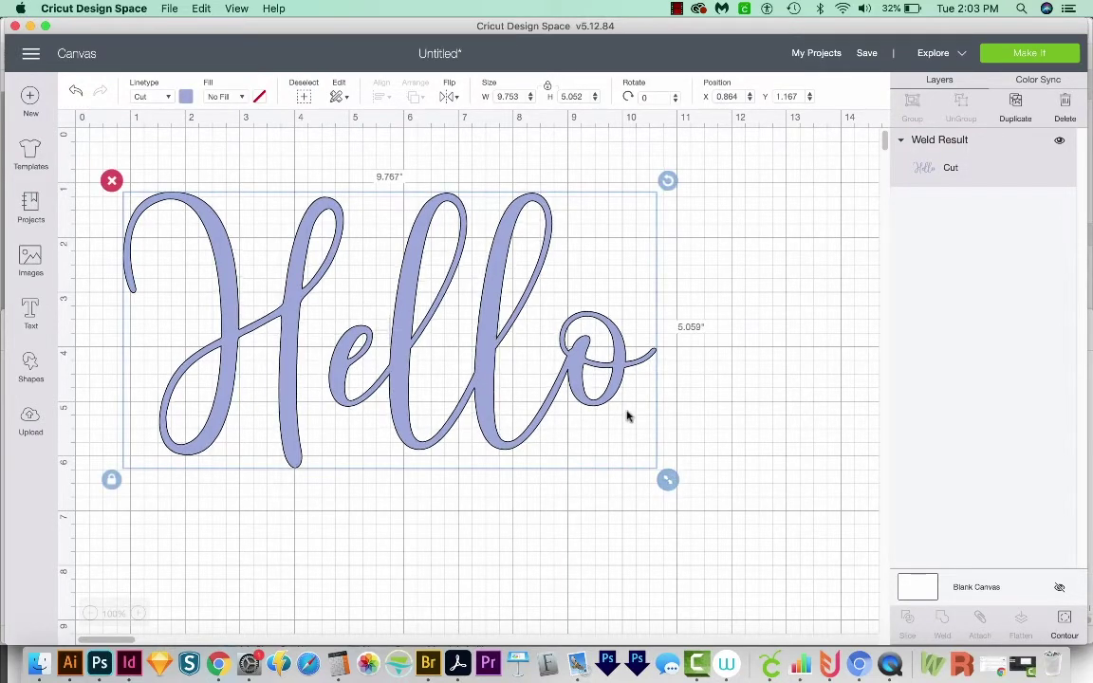
pyautogui.moveTo(667, 479); pyautogui.dragTo(478, 380)
pyautogui.moveTo(309, 325); pyautogui.dragTo(296, 308)
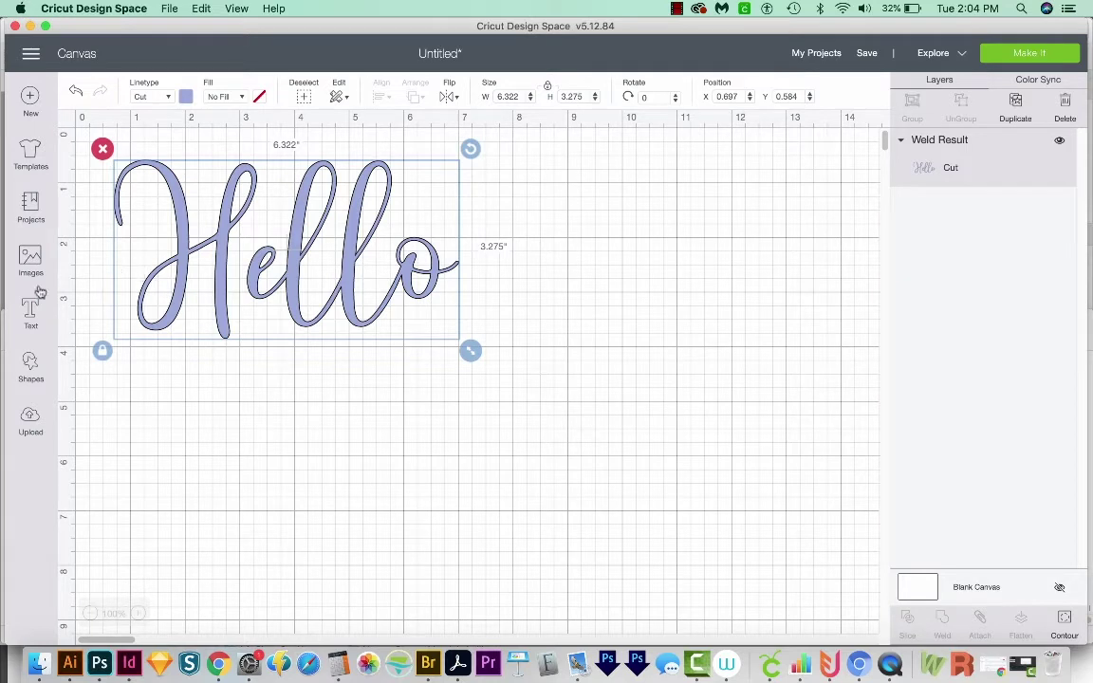
# Add a new text box reading 'Friends'
pyautogui.click(31, 321)
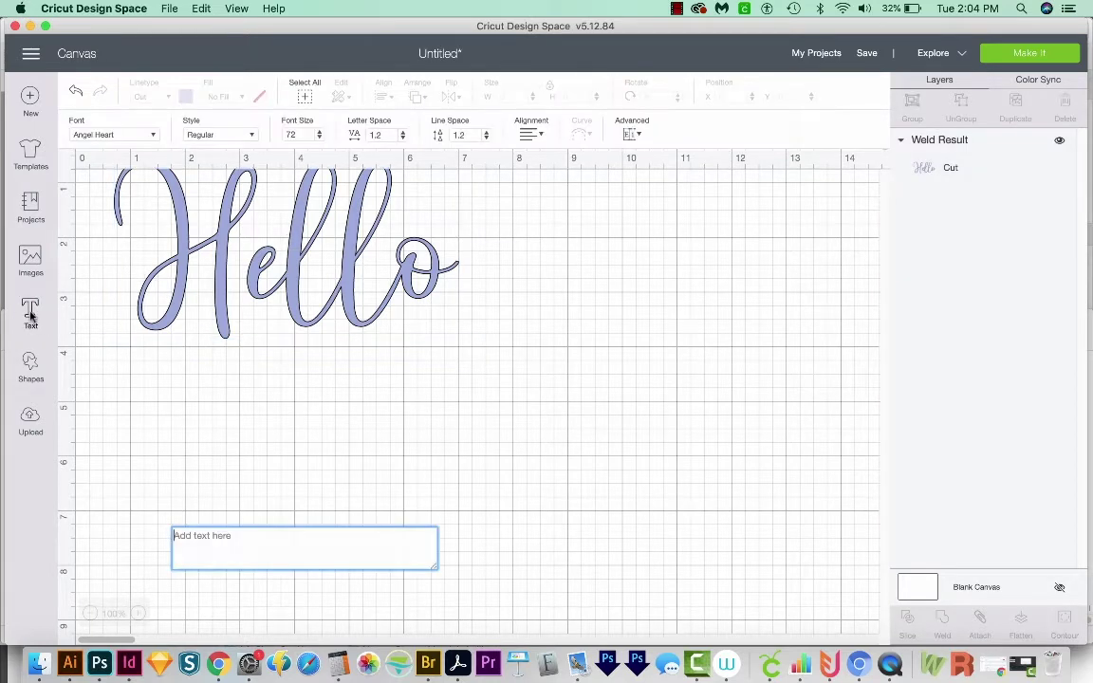
pyautogui.write('F')
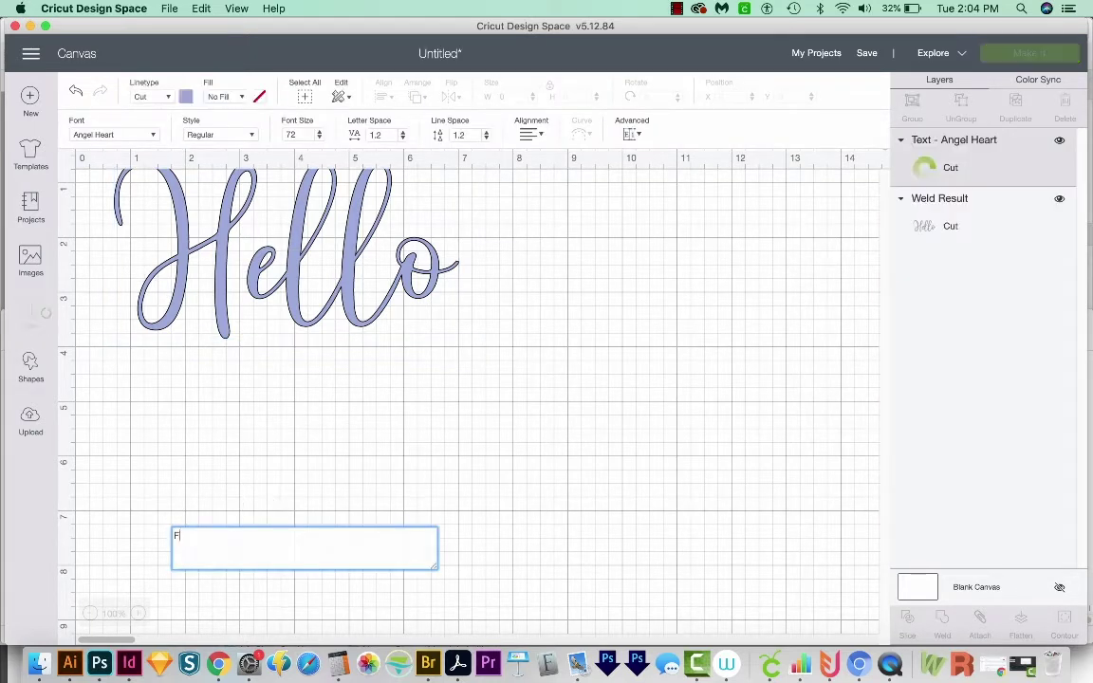
pyautogui.write('riends')
pyautogui.click(438, 563)
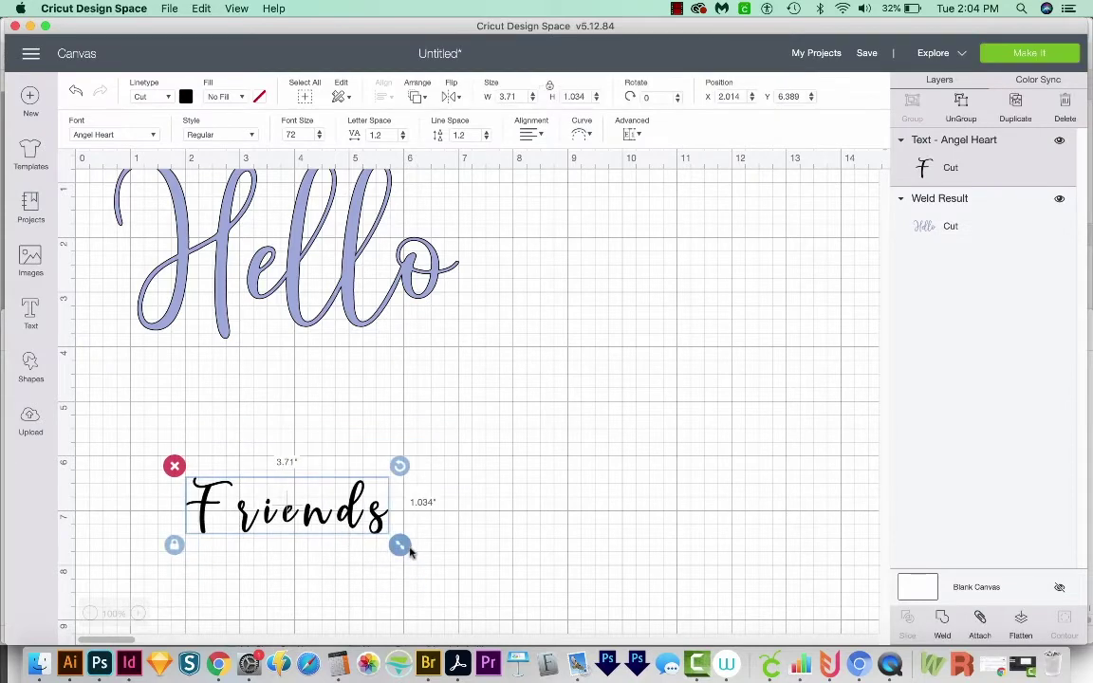
# Set Friends in the Breyhana font via search 'breyh' and enlarge it to about 5 inches
pyautogui.click(155, 136)
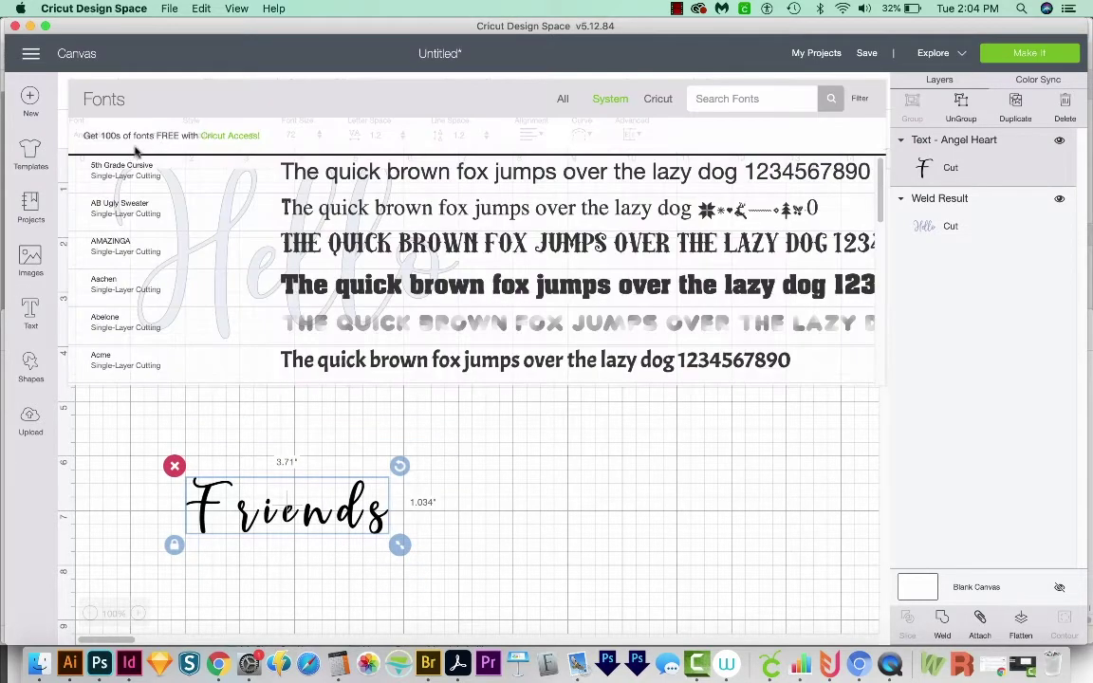
pyautogui.click(735, 99)
pyautogui.write('breyh')
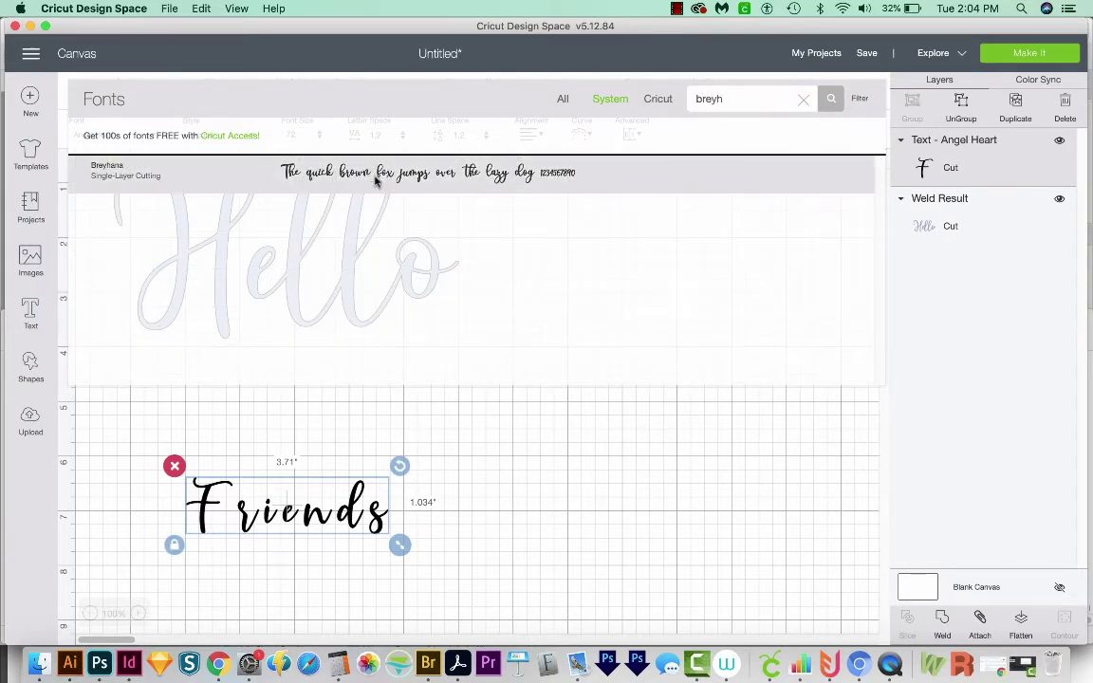
pyautogui.click(377, 180)
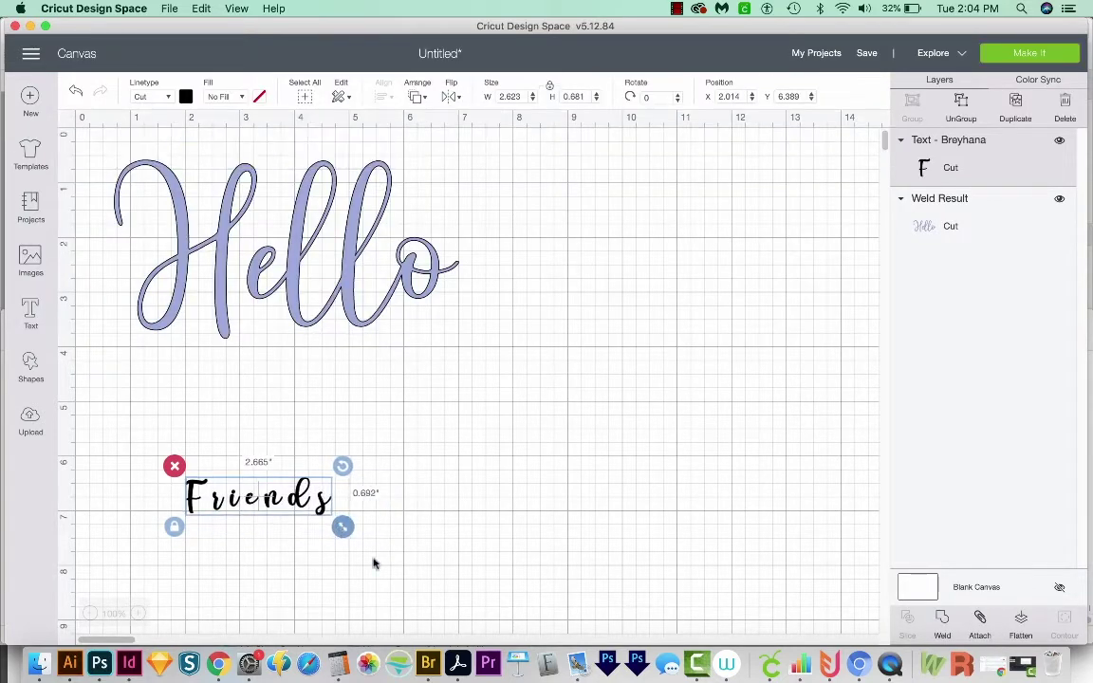
pyautogui.moveTo(340, 526); pyautogui.dragTo(478, 560)
# Move Friends beneath Hello and enlarge it to about 10 inches wide
pyautogui.moveTo(386, 520); pyautogui.dragTo(305, 410)
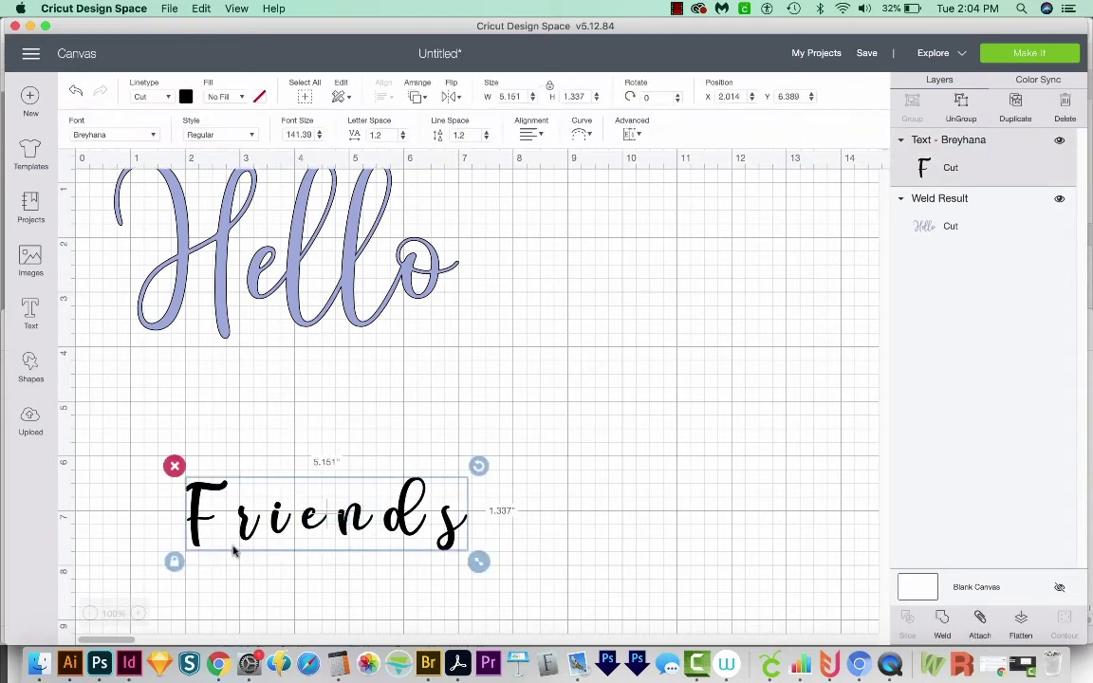
pyautogui.moveTo(235, 551); pyautogui.dragTo(194, 424)
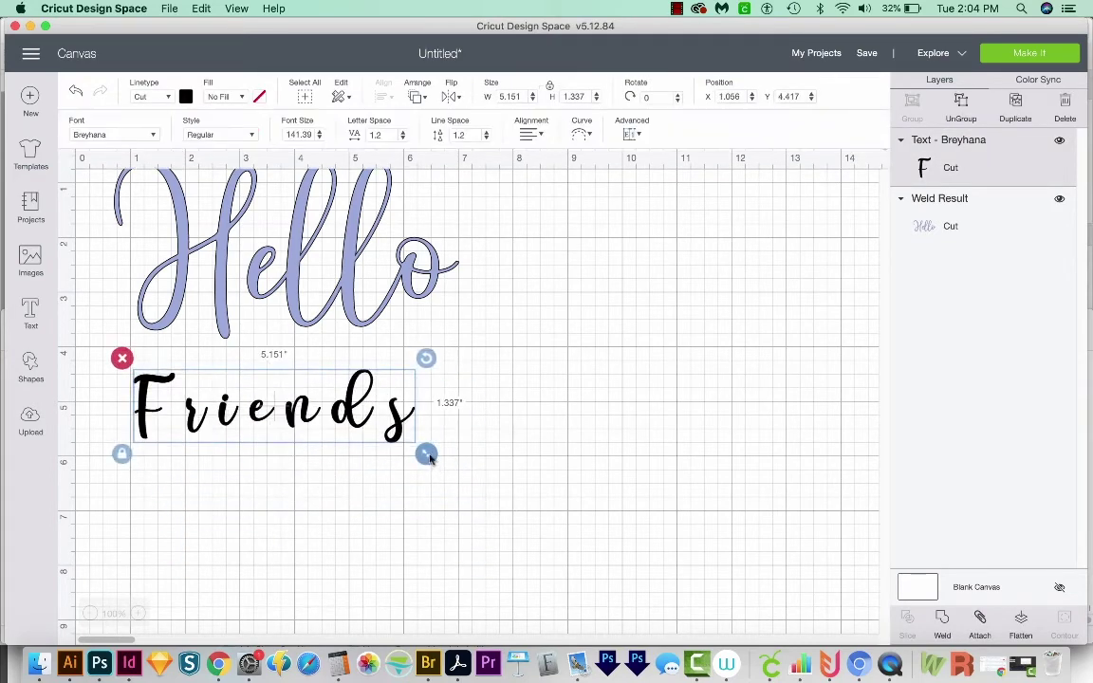
pyautogui.moveTo(426, 453); pyautogui.dragTo(702, 629)
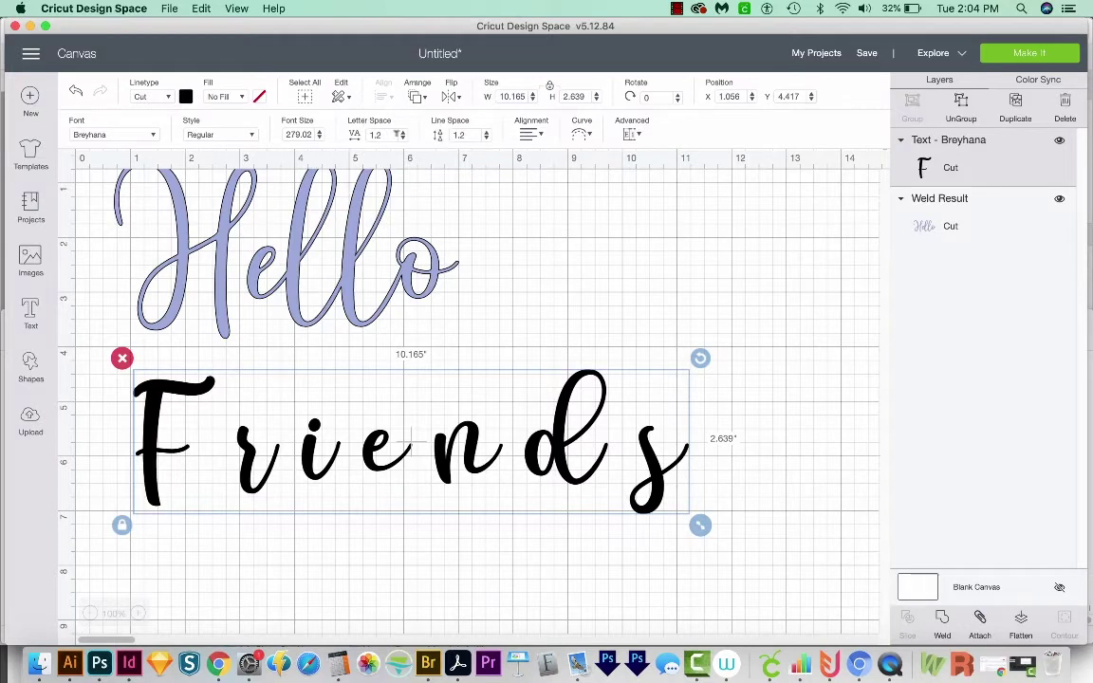
# Set Friends' letter spacing to 0, tighten it to -0.3, and nudge it left
pyautogui.doubleClick(387, 134)
pyautogui.write('0')
pyautogui.press('Return')
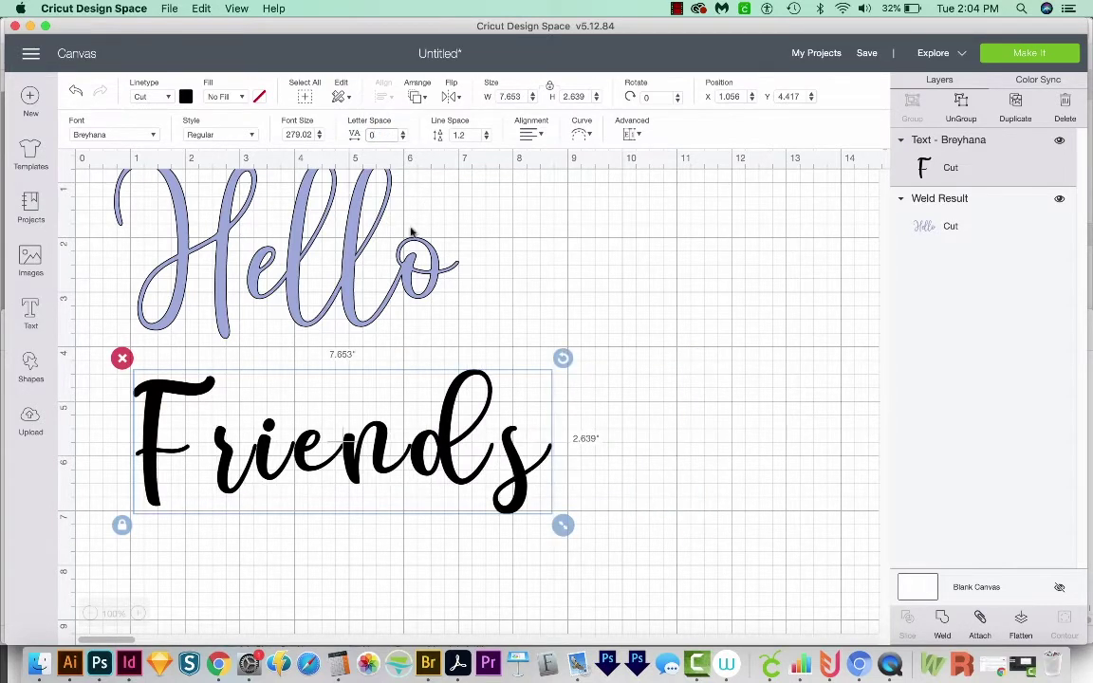
pyautogui.click(404, 138)
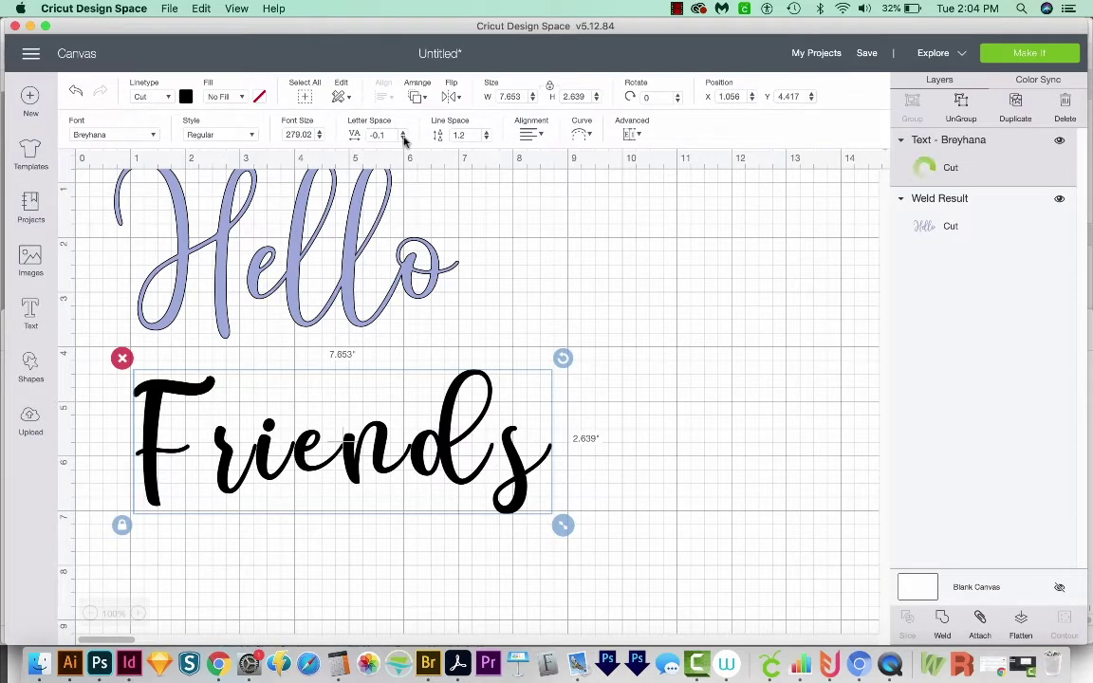
pyautogui.click(403, 137)
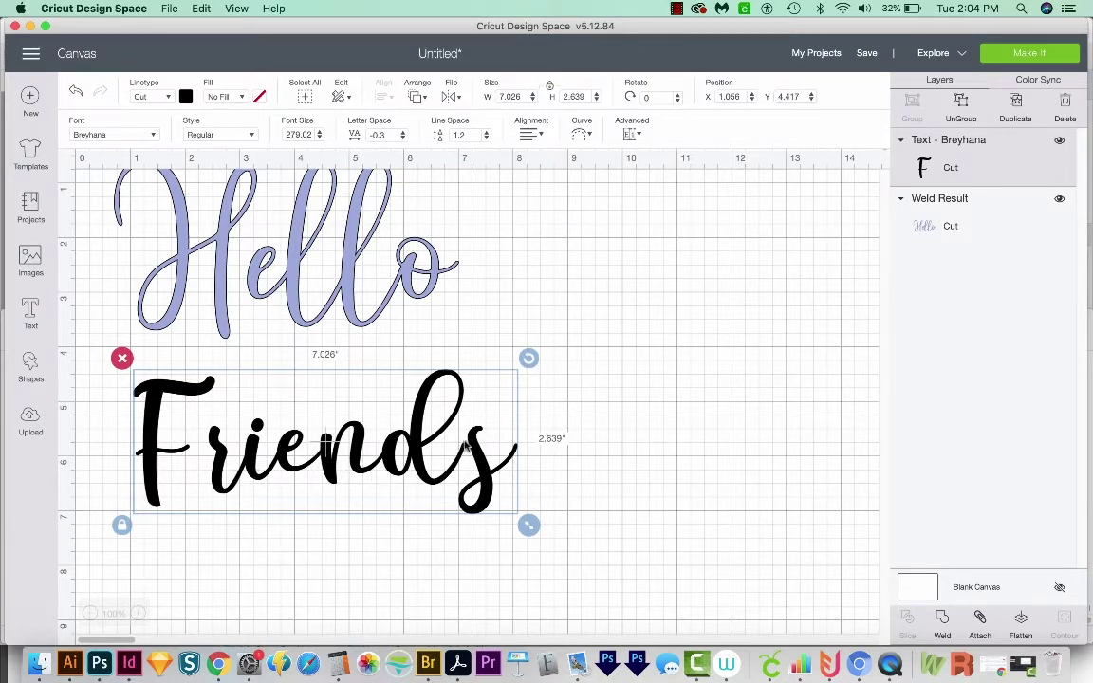
pyautogui.moveTo(467, 446); pyautogui.dragTo(464, 446)
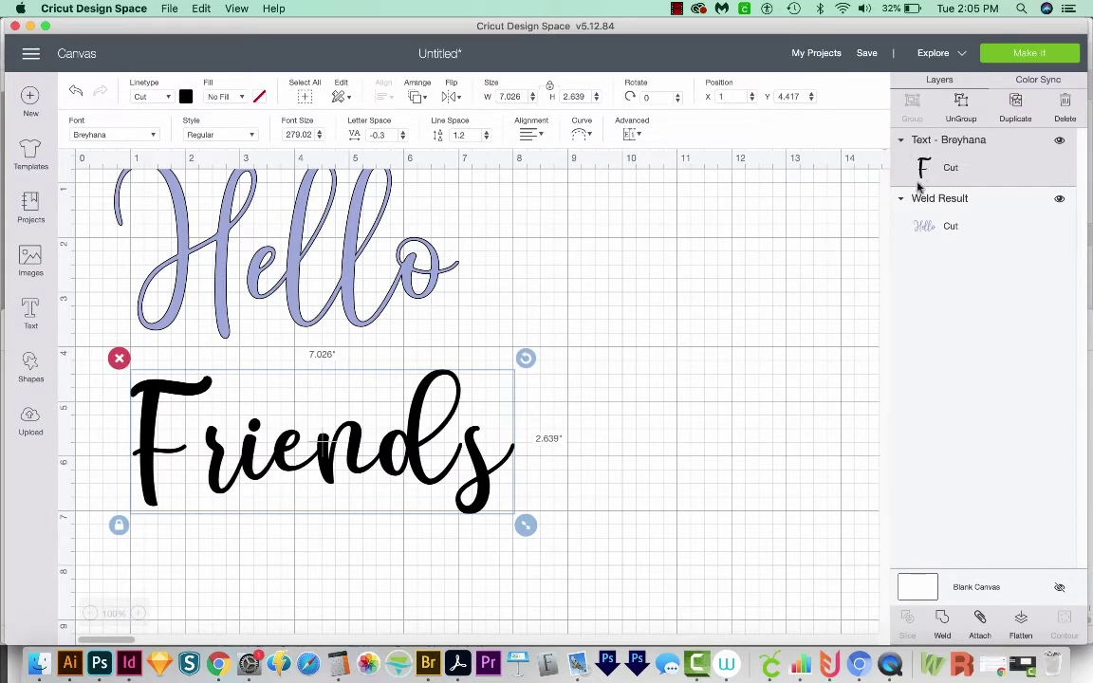
# Ungroup Friends to letters, nudging the s toward the d and the F against the r
pyautogui.click(634, 136)
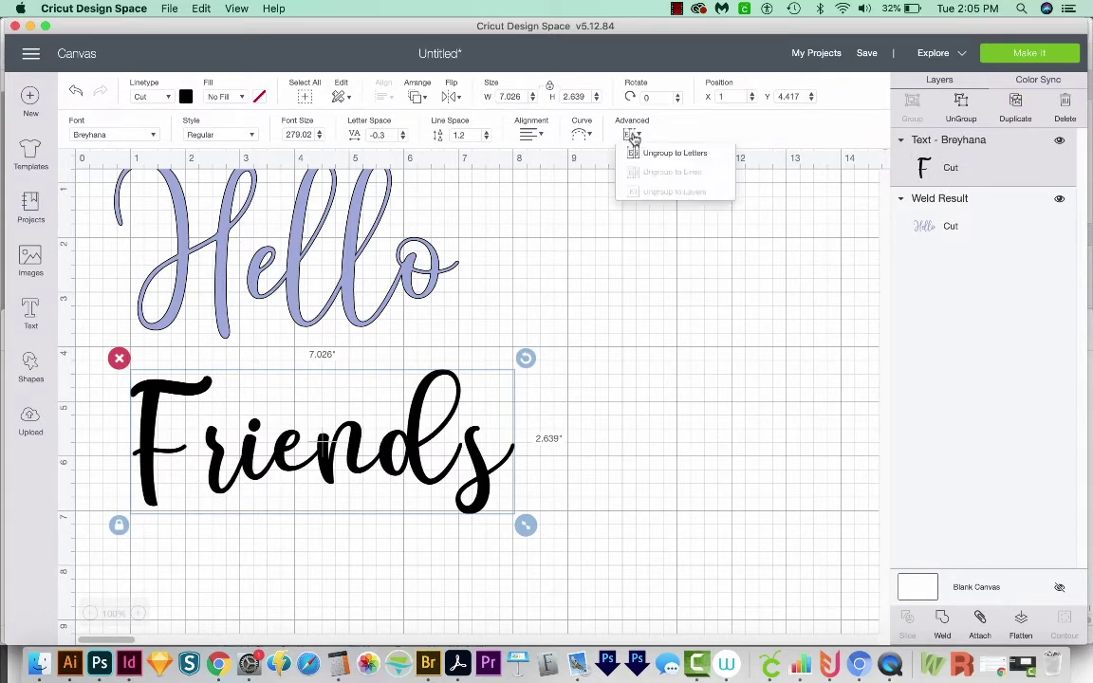
pyautogui.click(655, 154)
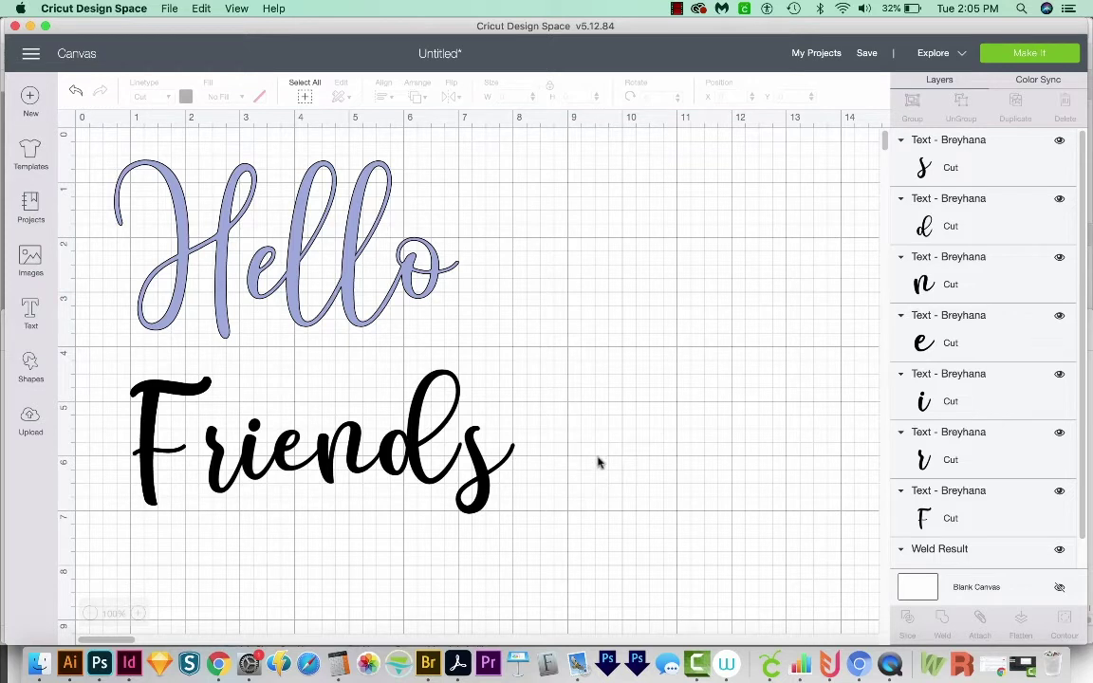
pyautogui.moveTo(485, 484); pyautogui.dragTo(471, 482)
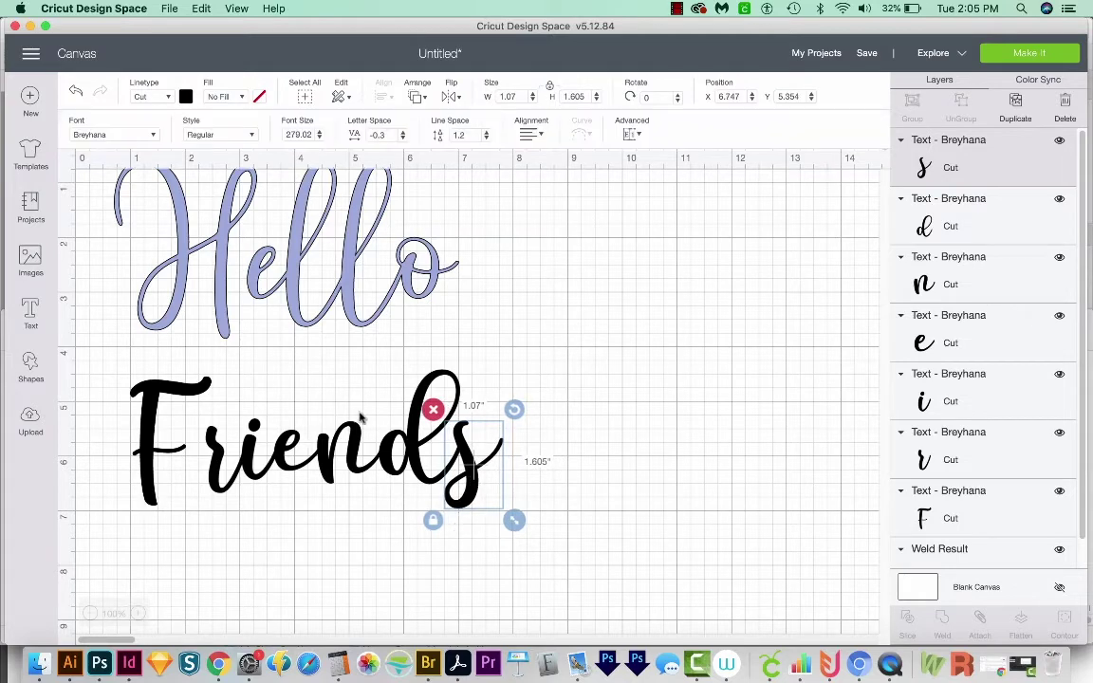
pyautogui.moveTo(144, 410); pyautogui.dragTo(153, 406)
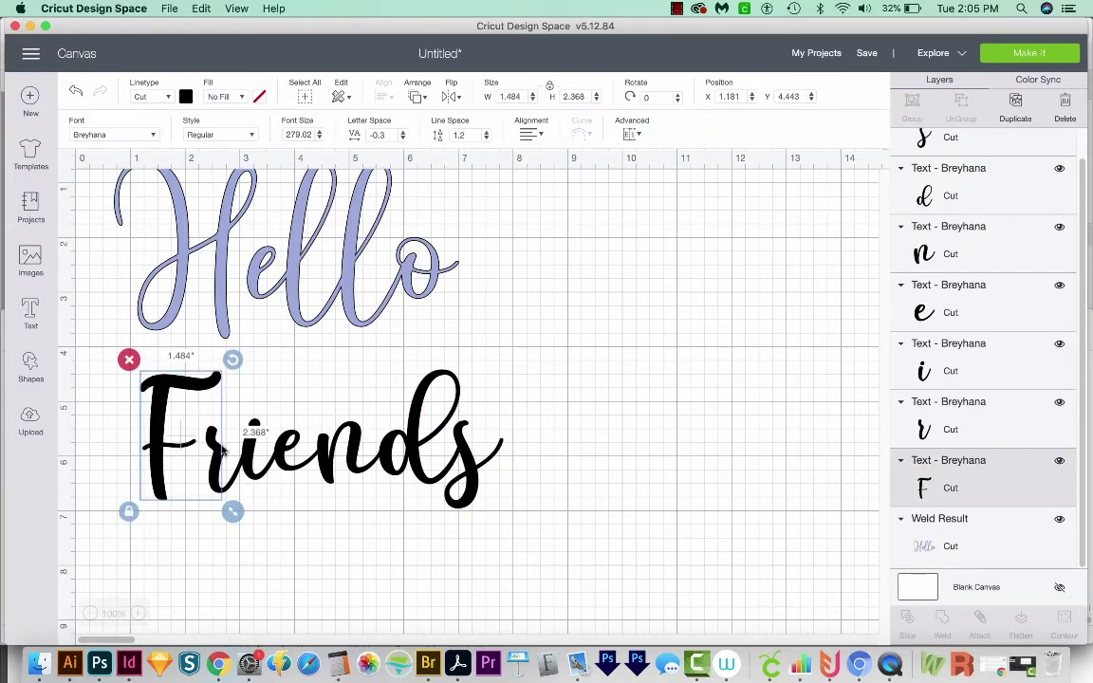
# Weld all the Friends letters into one shape and shift it slightly left
pyautogui.moveTo(537, 375); pyautogui.dragTo(108, 555)
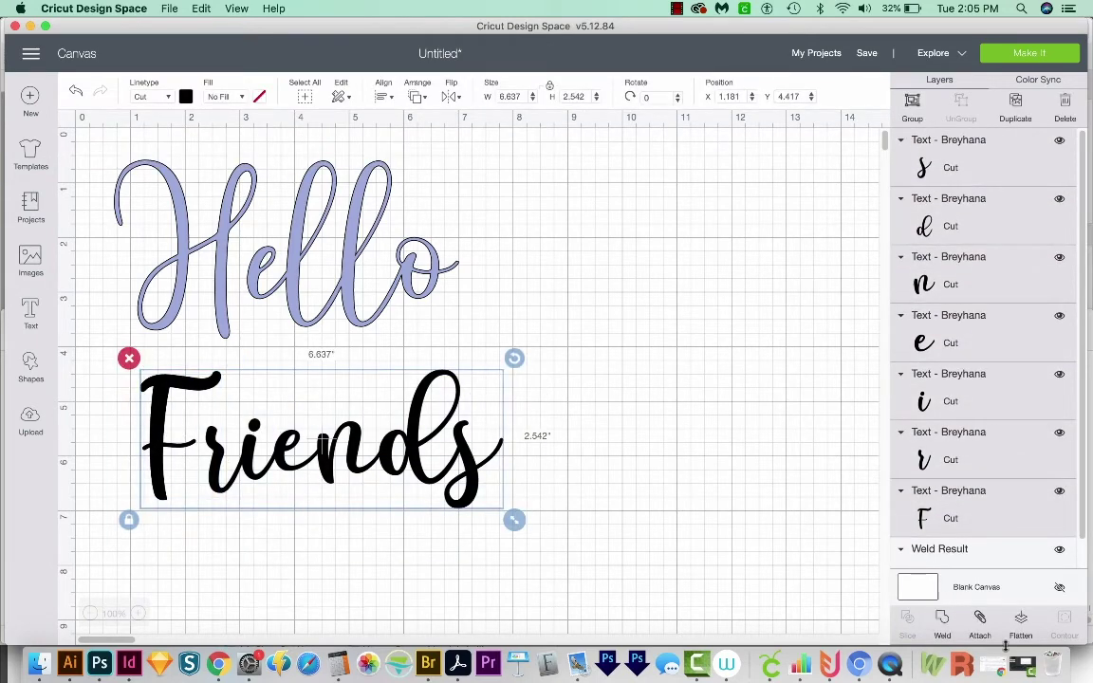
pyautogui.click(941, 626)
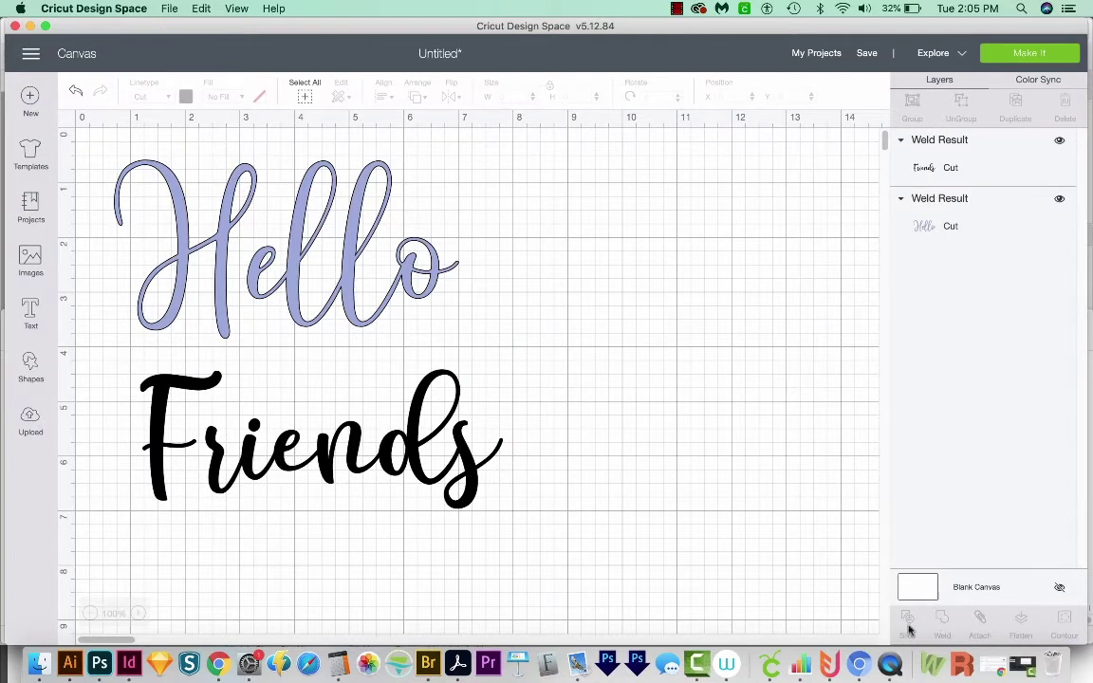
pyautogui.moveTo(340, 484); pyautogui.dragTo(313, 479)
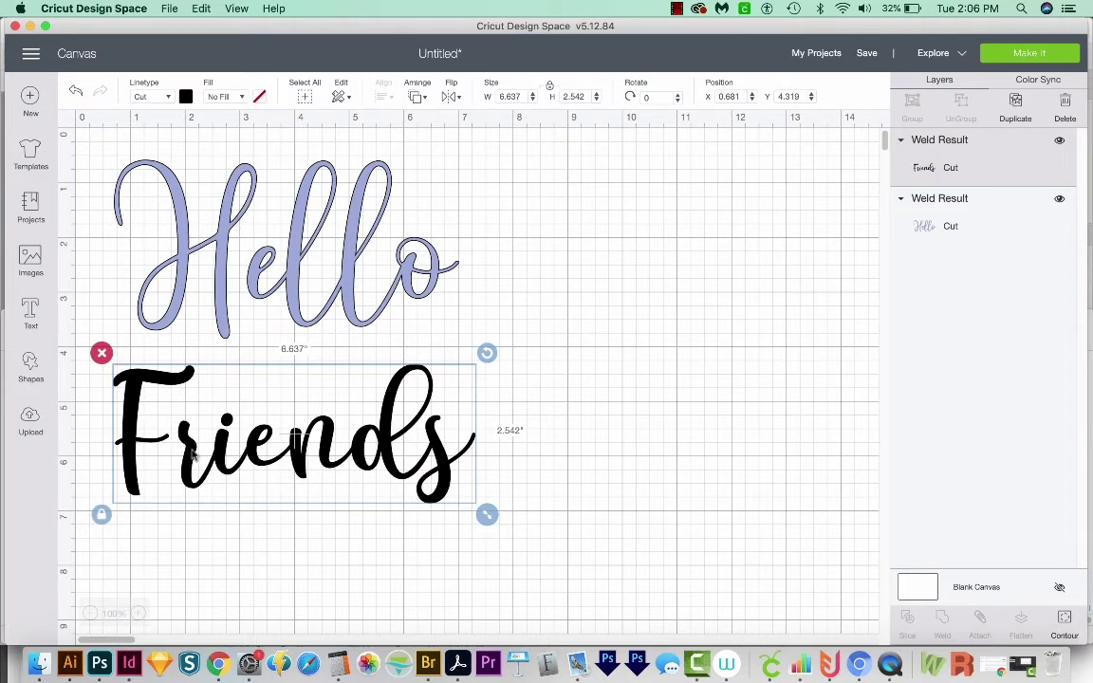
pyautogui.click(583, 543)
pyautogui.click(450, 485)
pyautogui.click(568, 479)
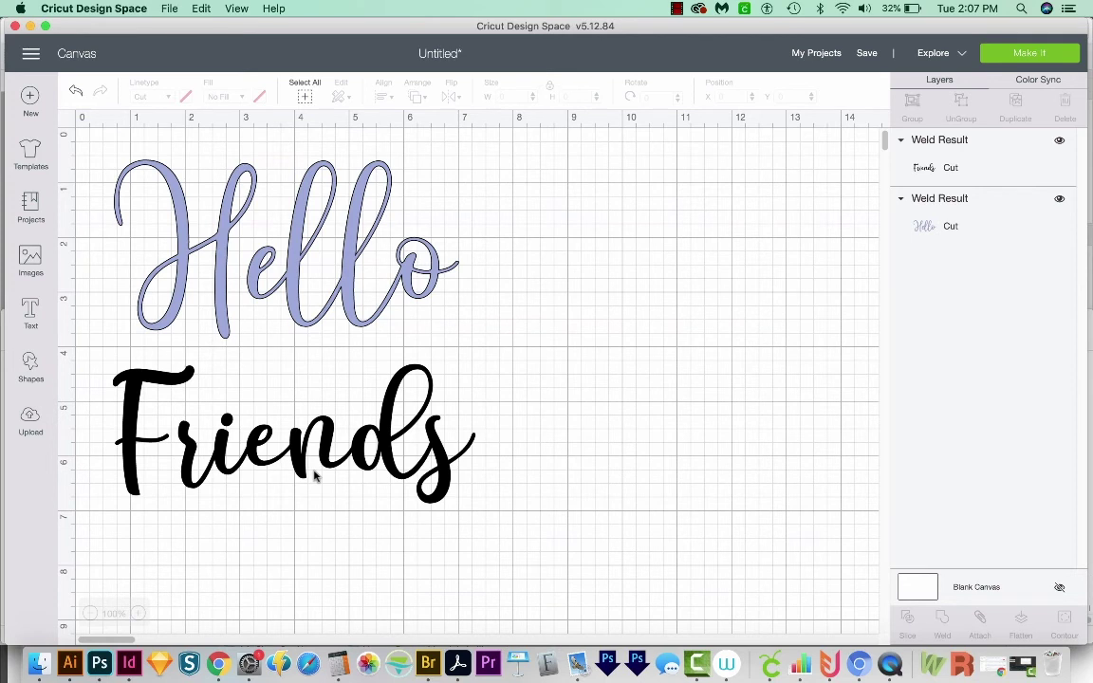
pyautogui.click(342, 423)
pyautogui.click(400, 542)
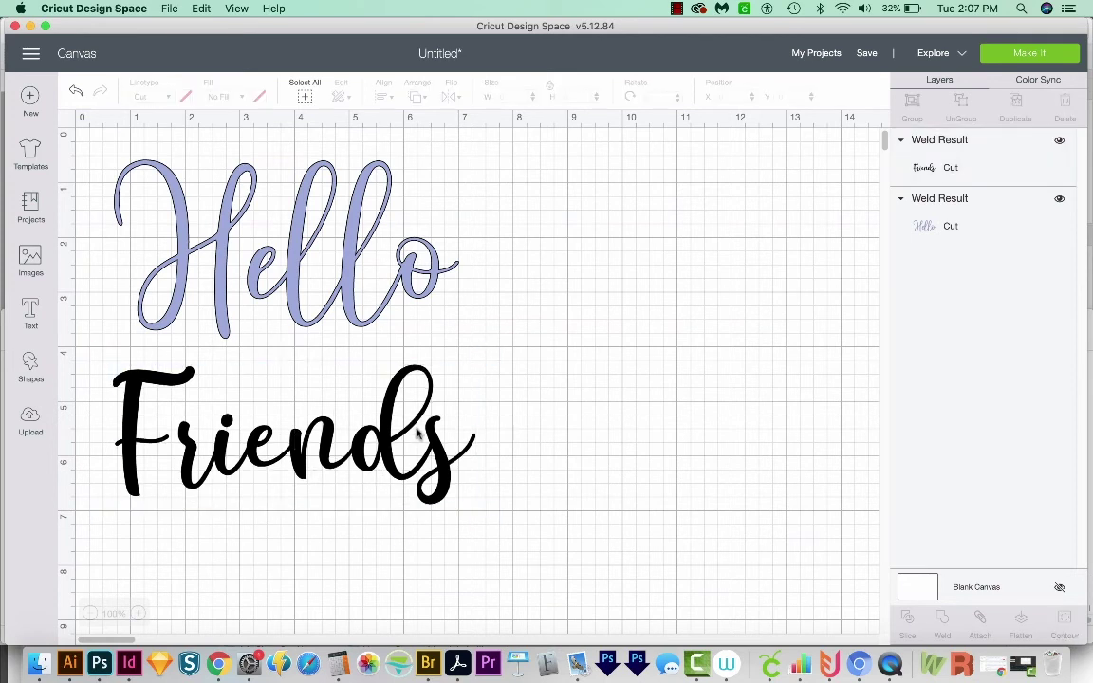
pyautogui.click(387, 459)
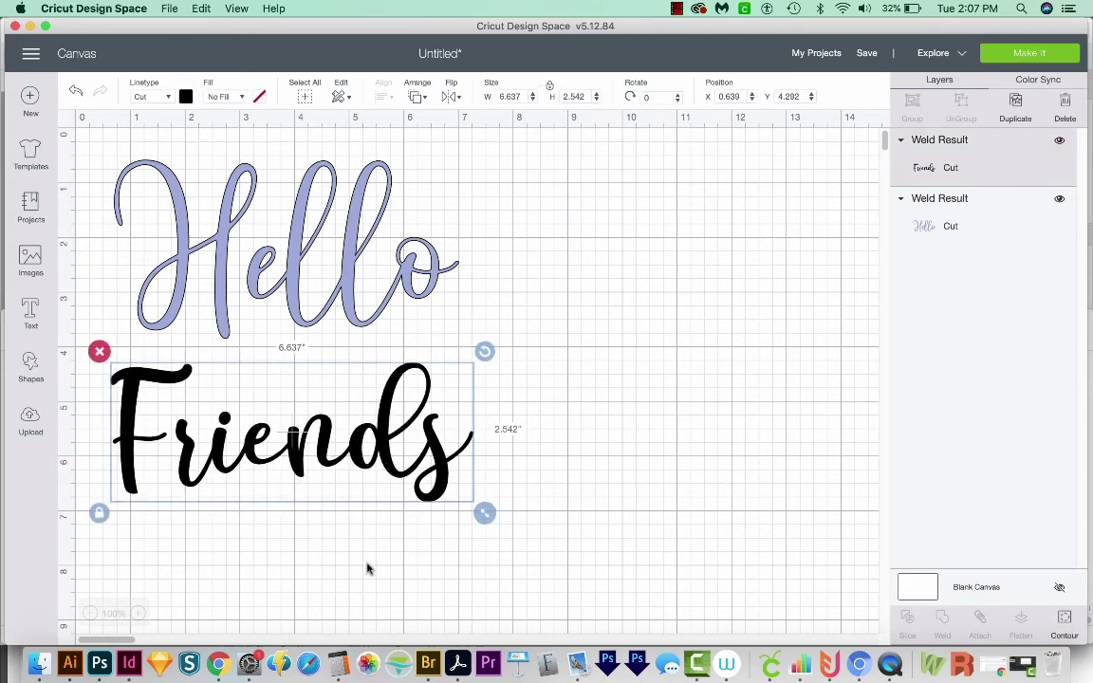